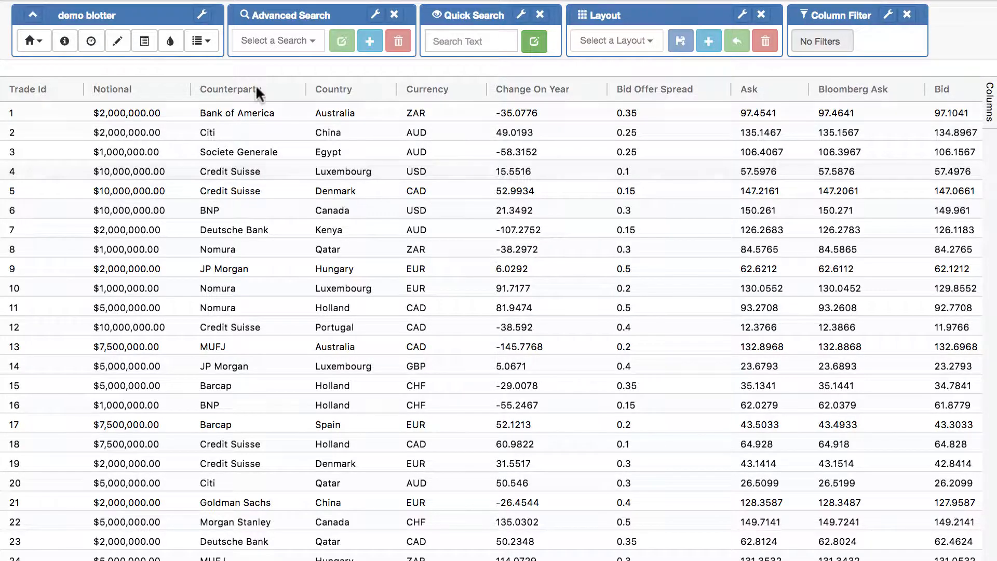
Remove the Layout, ColumnFilter and AdvancedSearch toolbars from the dashboard
click(90, 40)
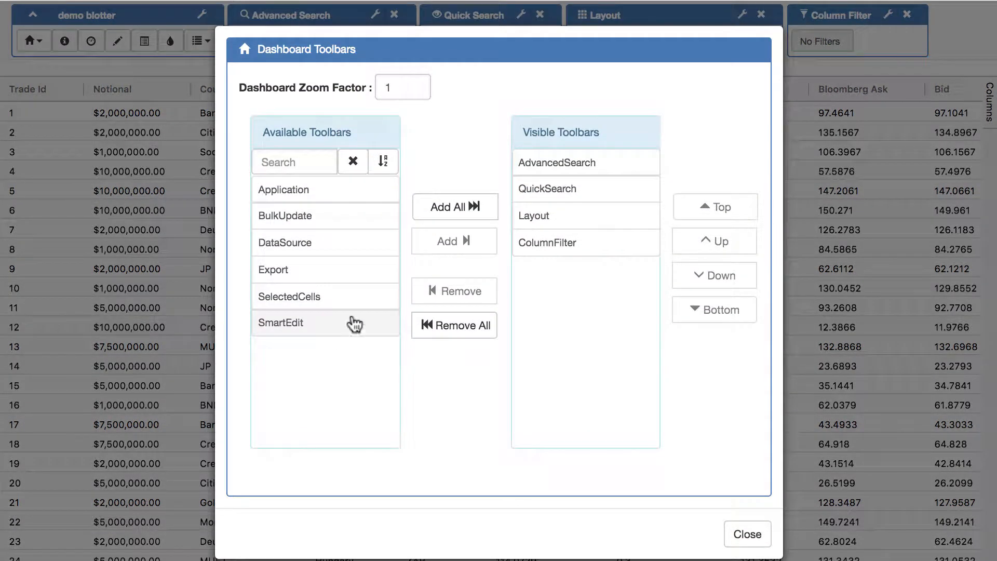
click(562, 217)
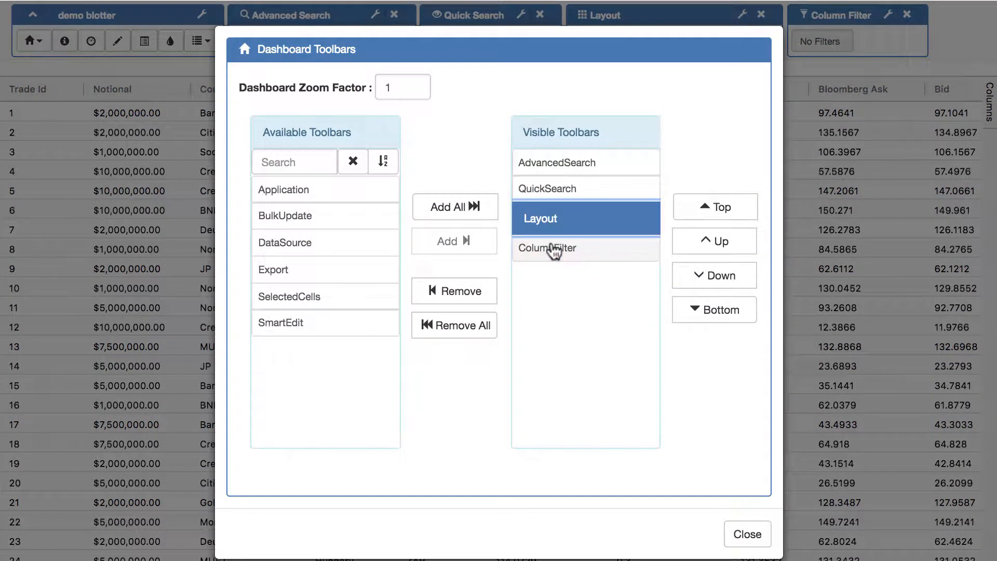
shift+click(554, 251)
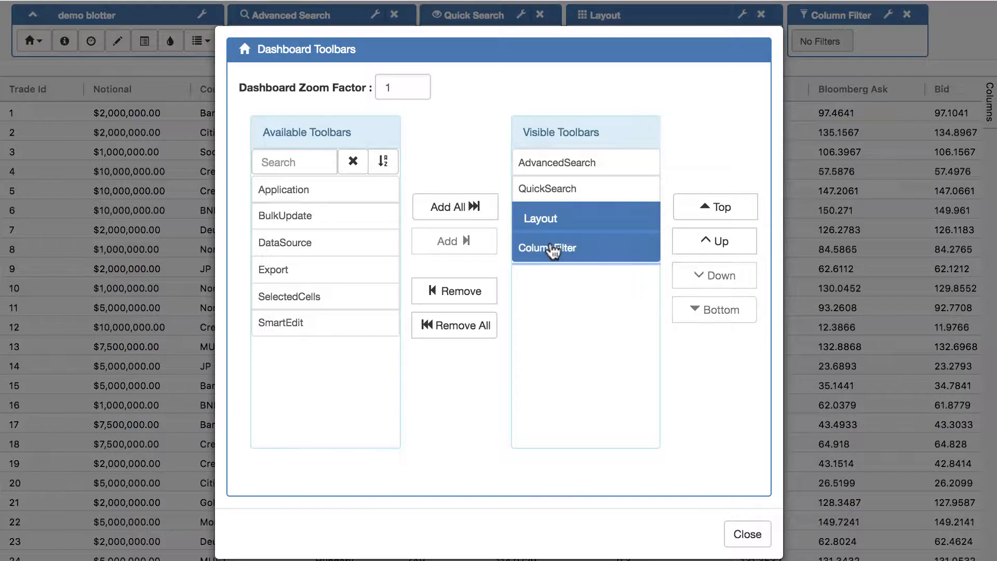
click(447, 286)
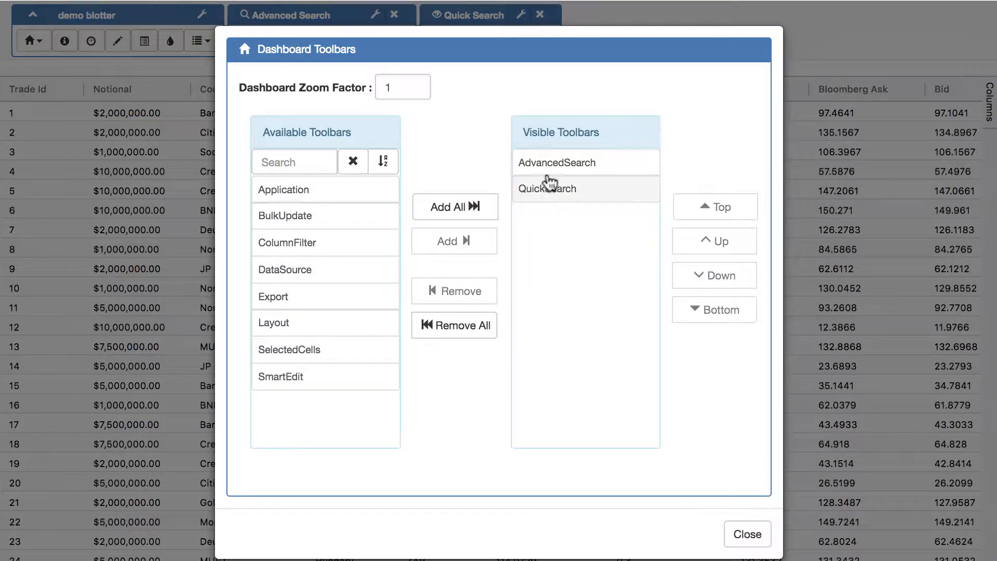
click(542, 167)
click(448, 288)
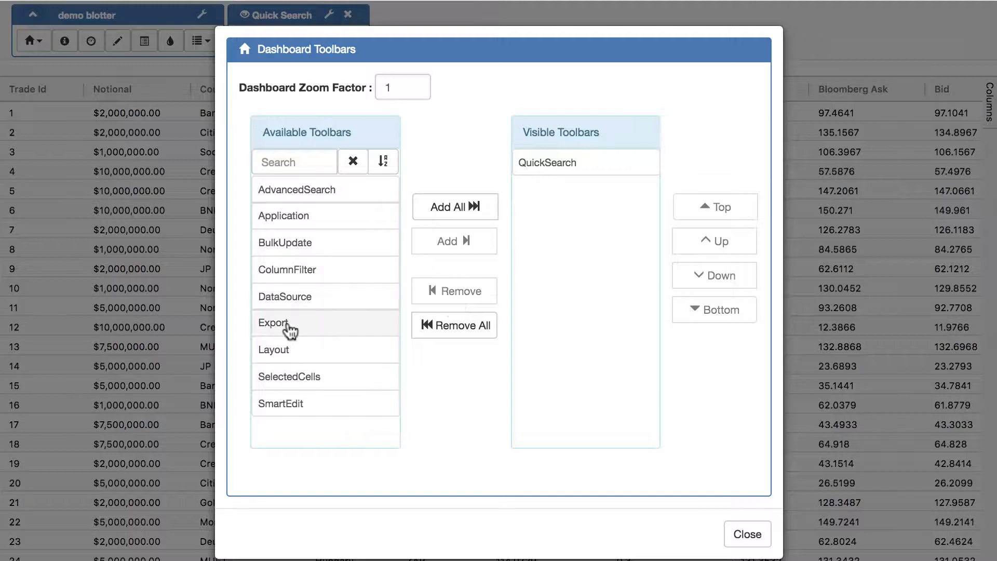
Add the BulkUpdate and SmartEdit toolbars to the dashboard
click(287, 404)
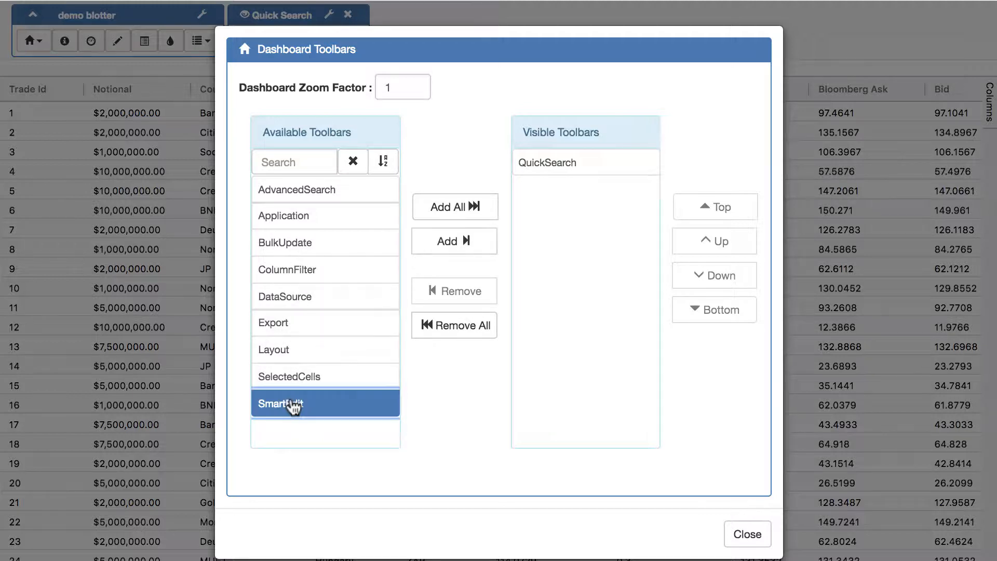
click(289, 243)
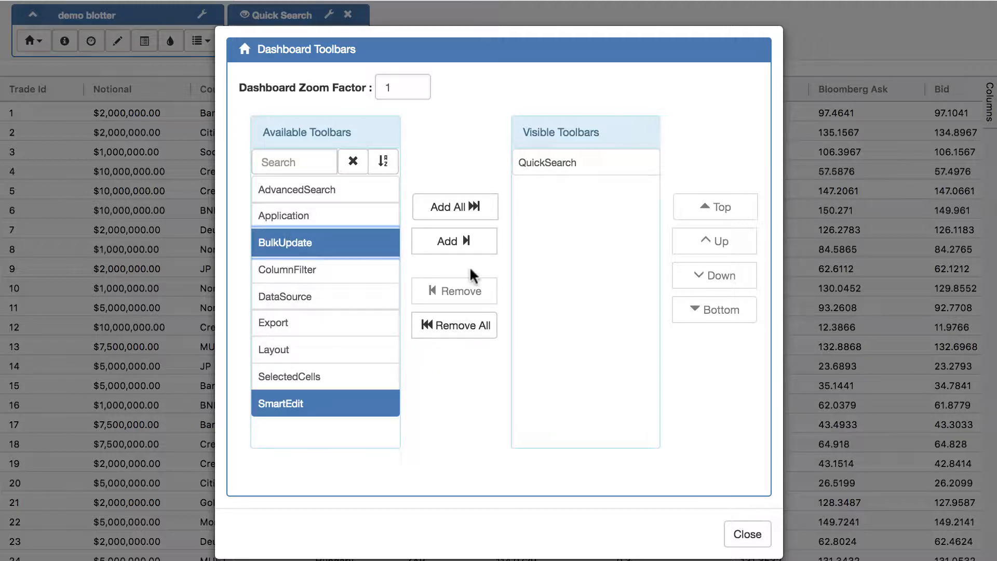
click(455, 242)
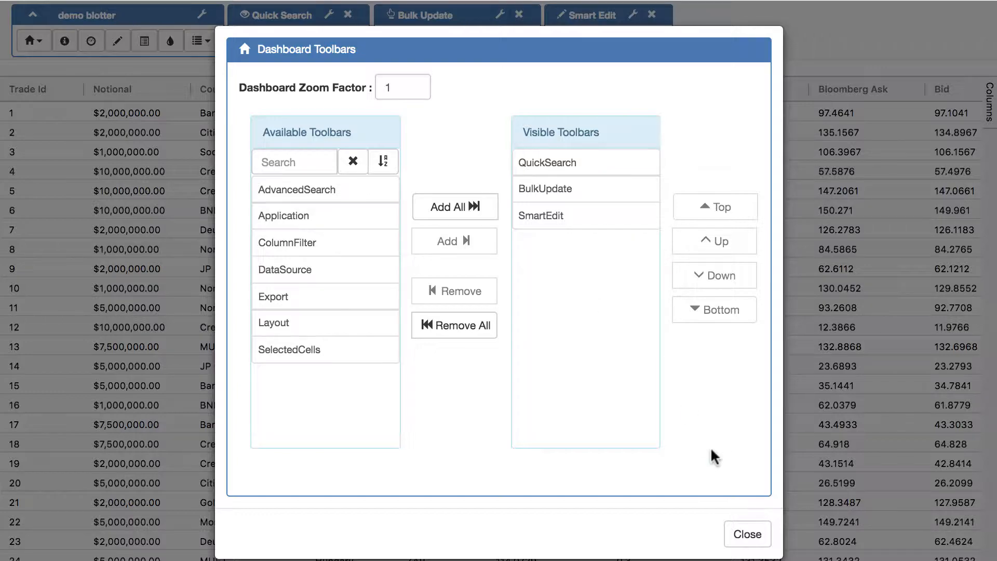
click(747, 534)
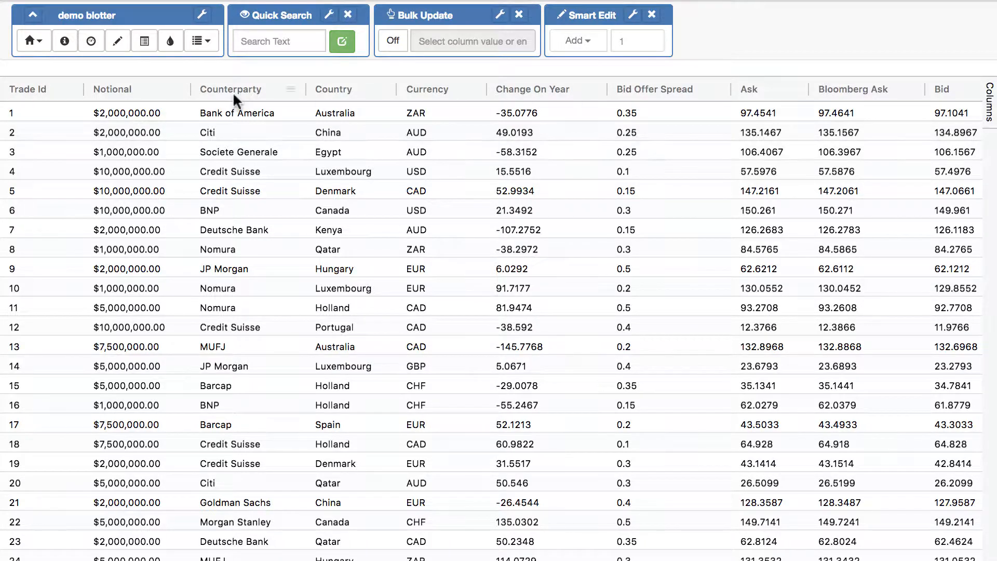
Enable Flashing Cells for All Columns and close the settings
click(36, 42)
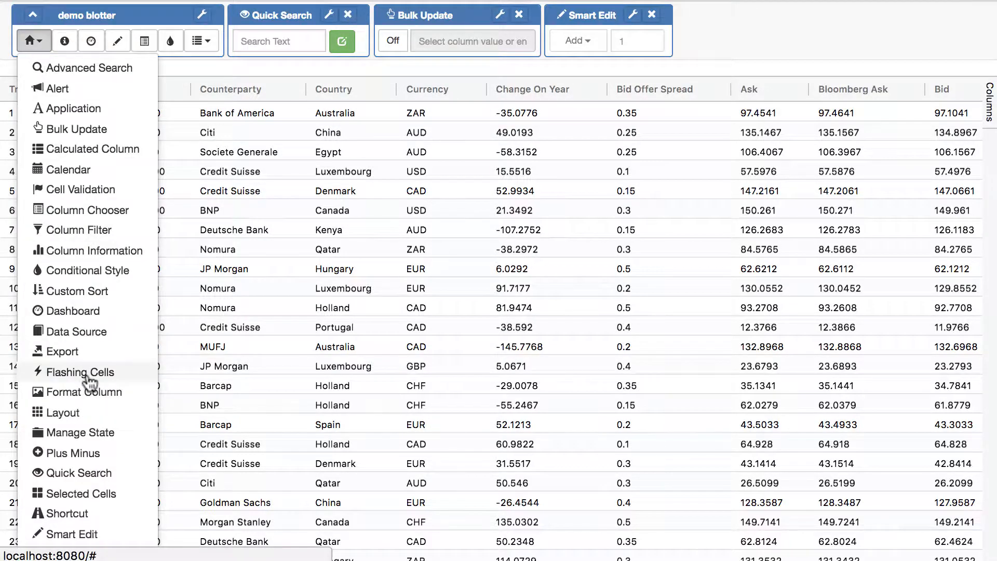
click(127, 372)
click(248, 101)
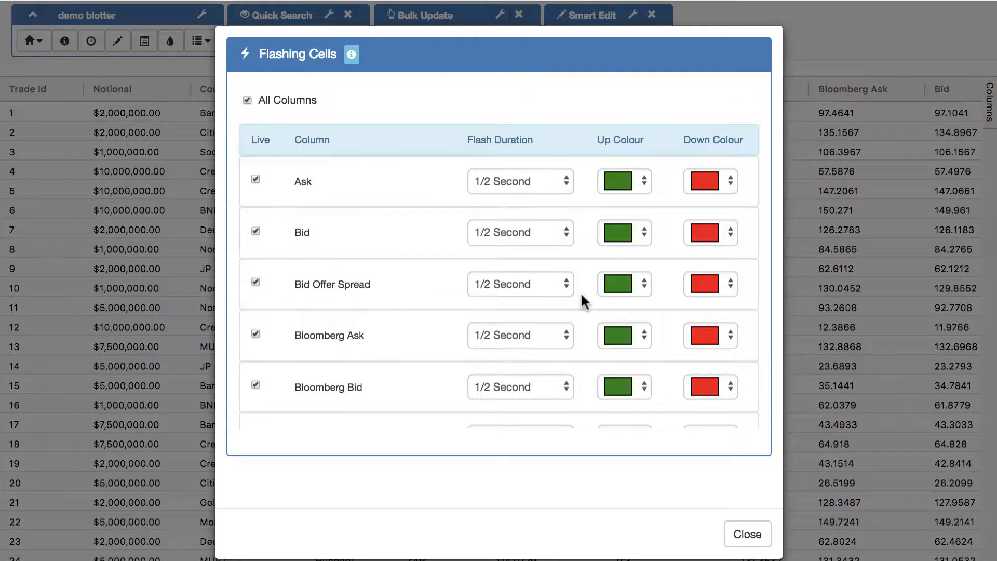
click(747, 534)
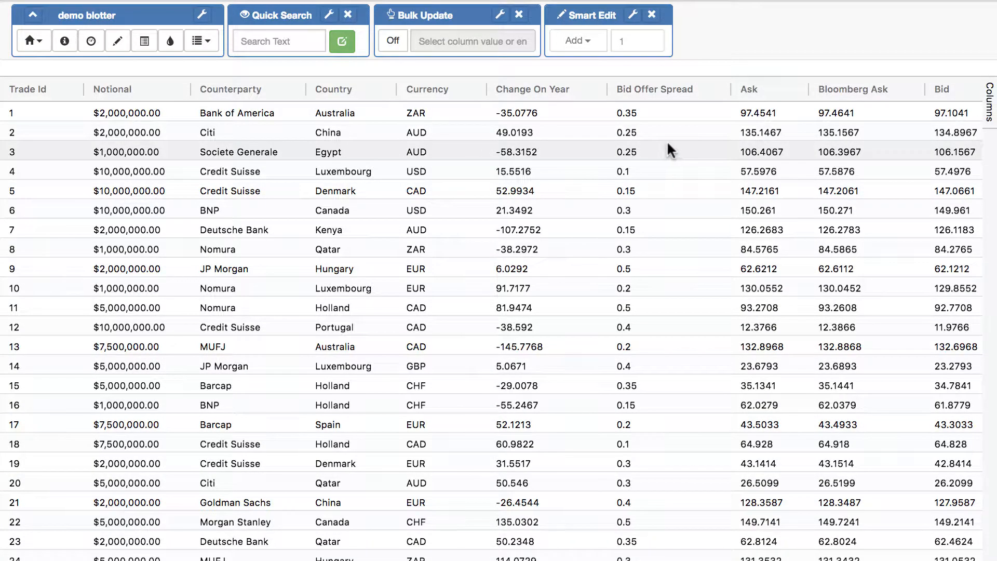
Smart Edit the Bid Offer Spread cells in rows 2–13 to multiply by 2
drag(668, 139, 693, 340)
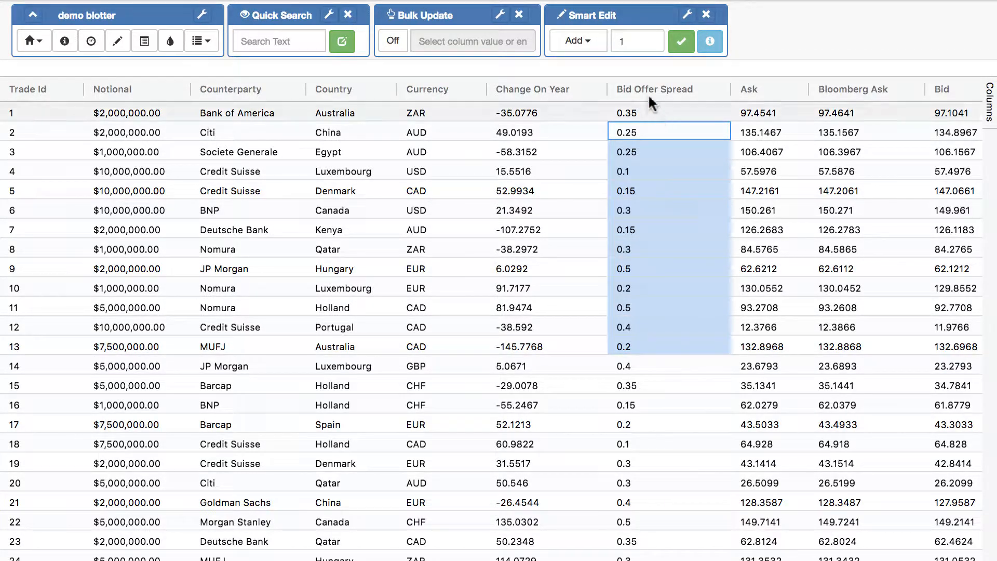
click(599, 47)
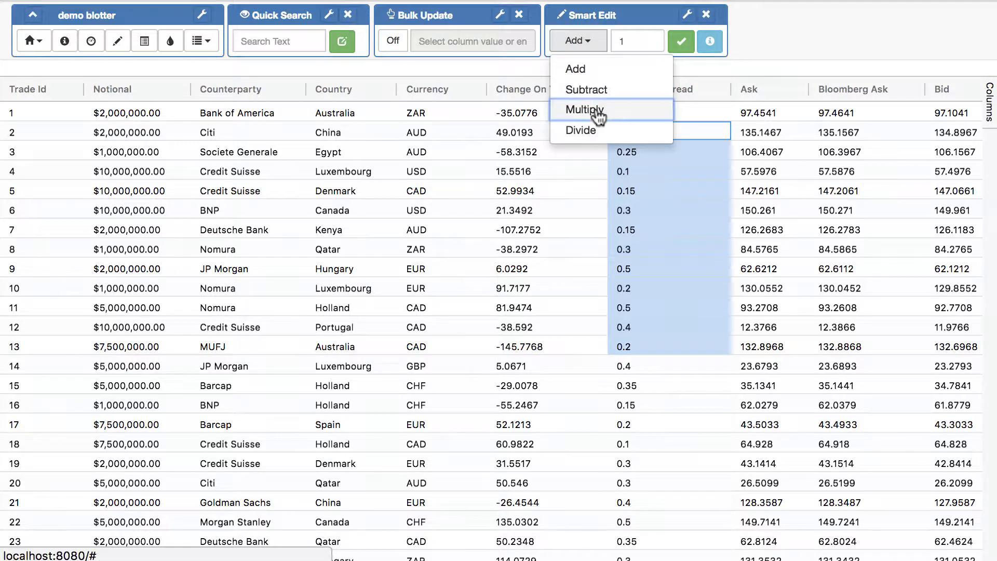
click(594, 108)
click(619, 41)
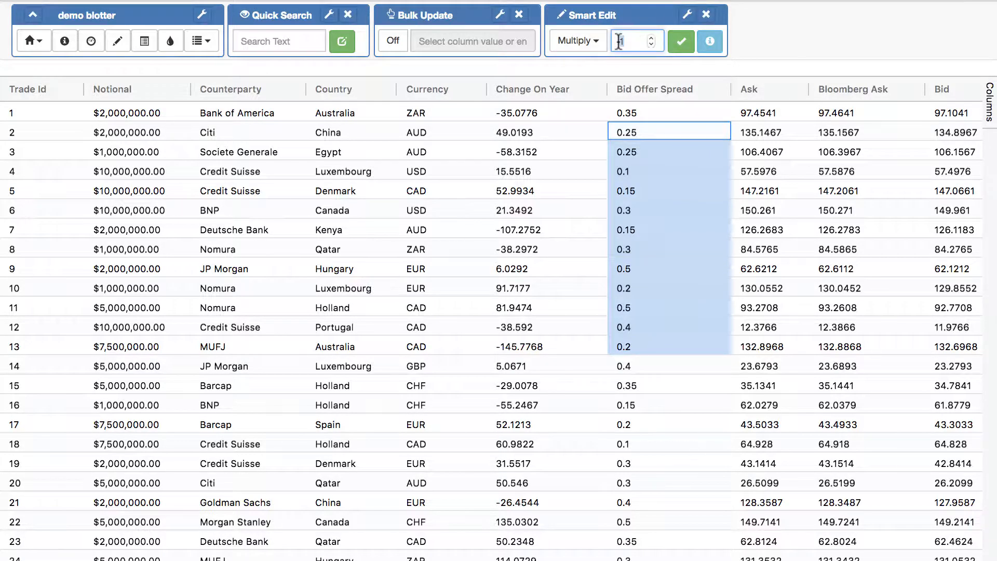
text(2)
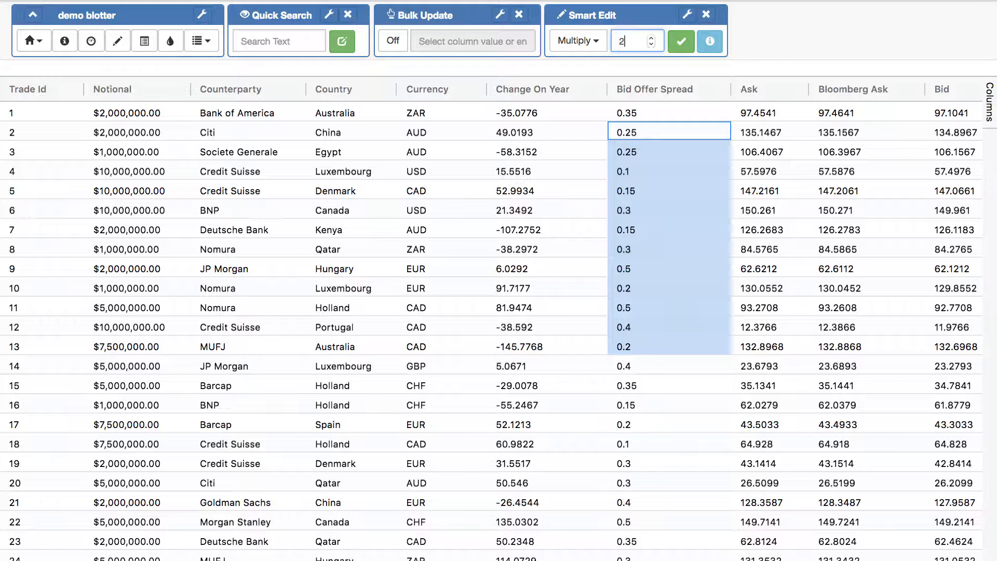
click(681, 49)
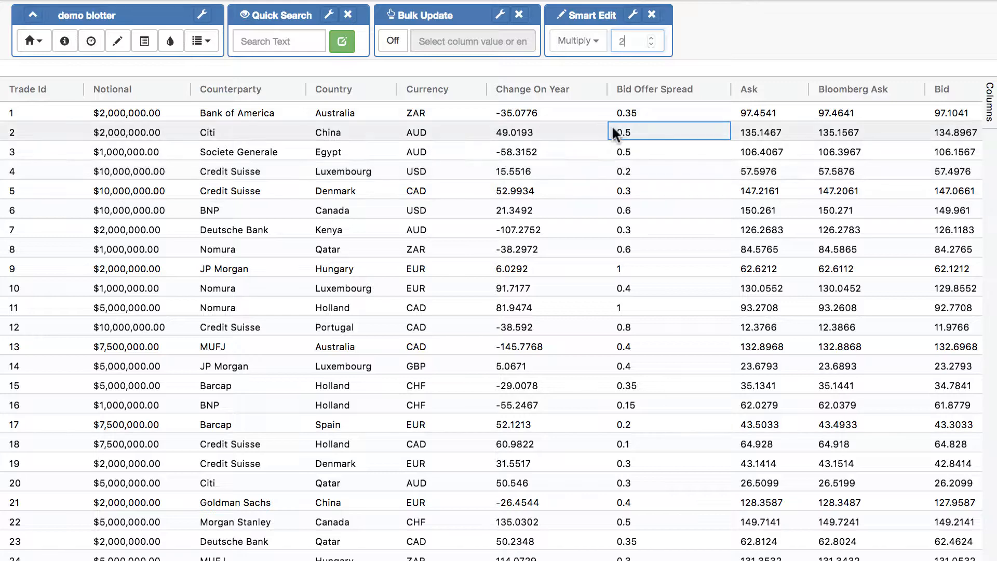
Smart Edit the Bid Offer Spread cells in rows 4–10 to add 20
drag(660, 171, 639, 290)
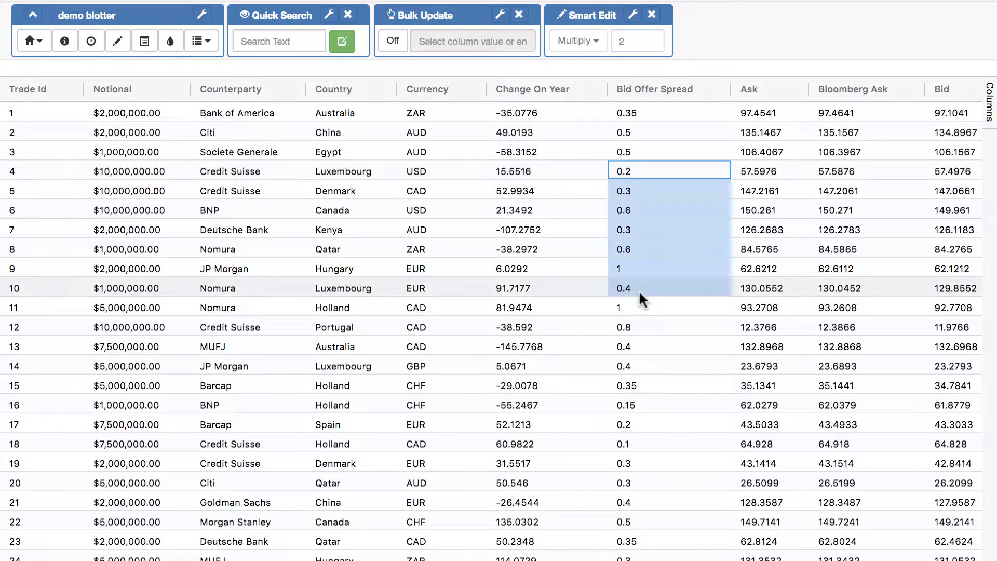
click(577, 41)
click(576, 67)
click(633, 43)
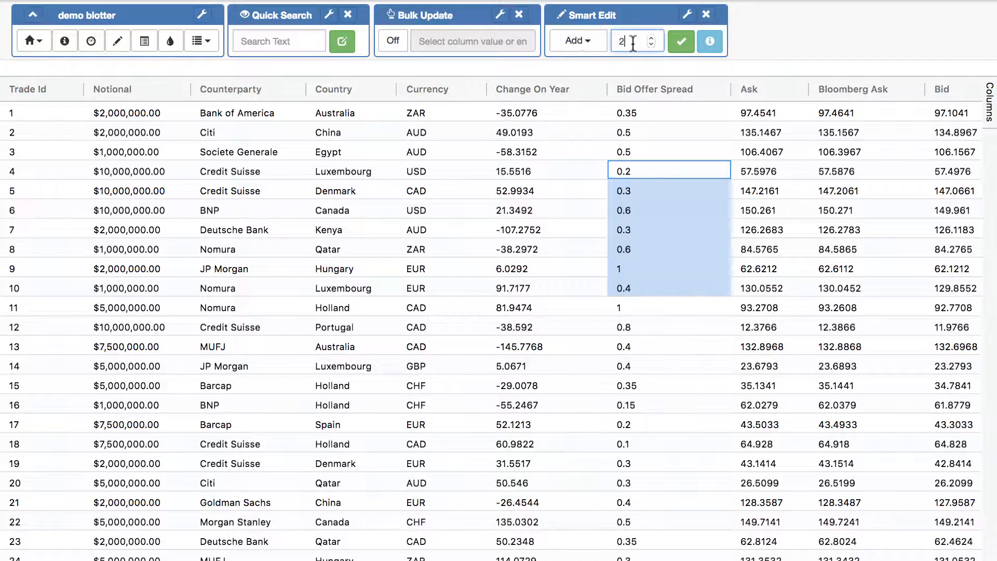
text(0)
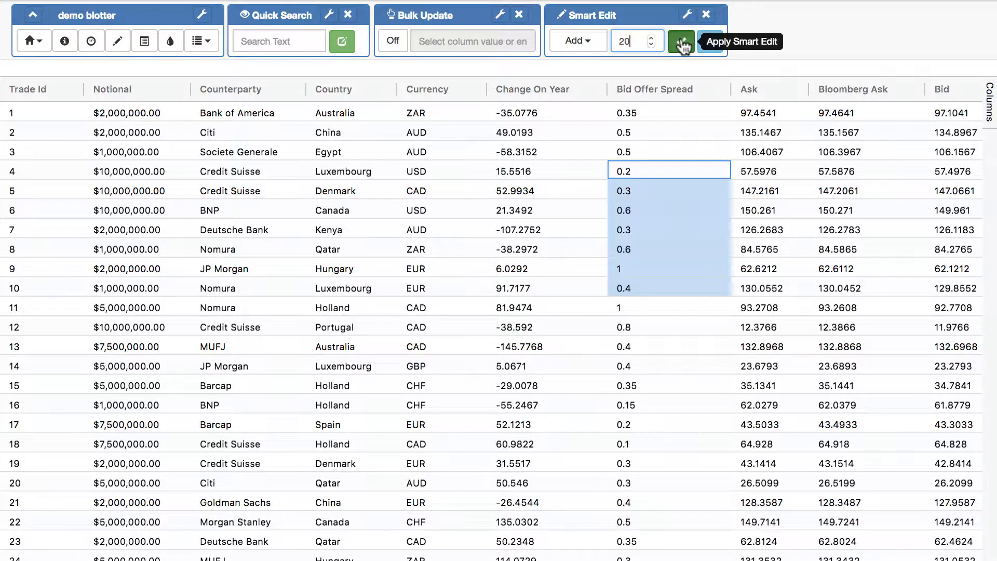
click(681, 42)
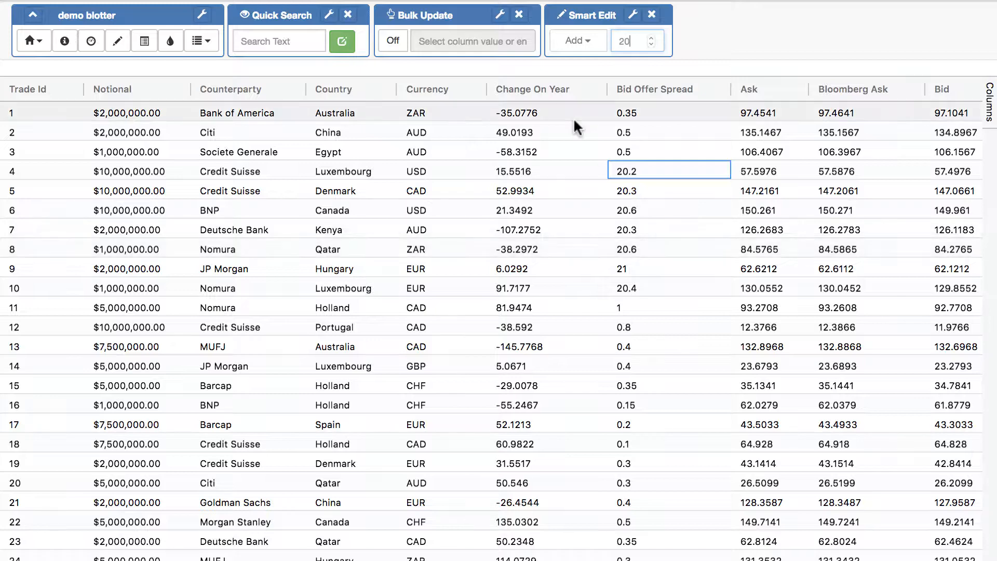
Turn on Bulk Update and select the Bid Offer Spread cells of trades 2–14
click(393, 42)
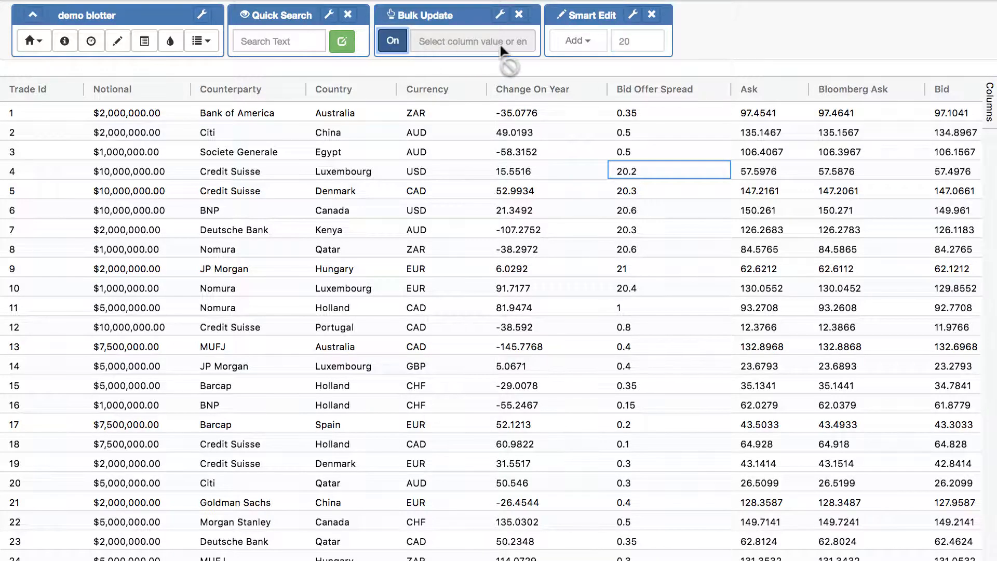
click(659, 148)
drag(658, 148, 669, 365)
click(667, 364)
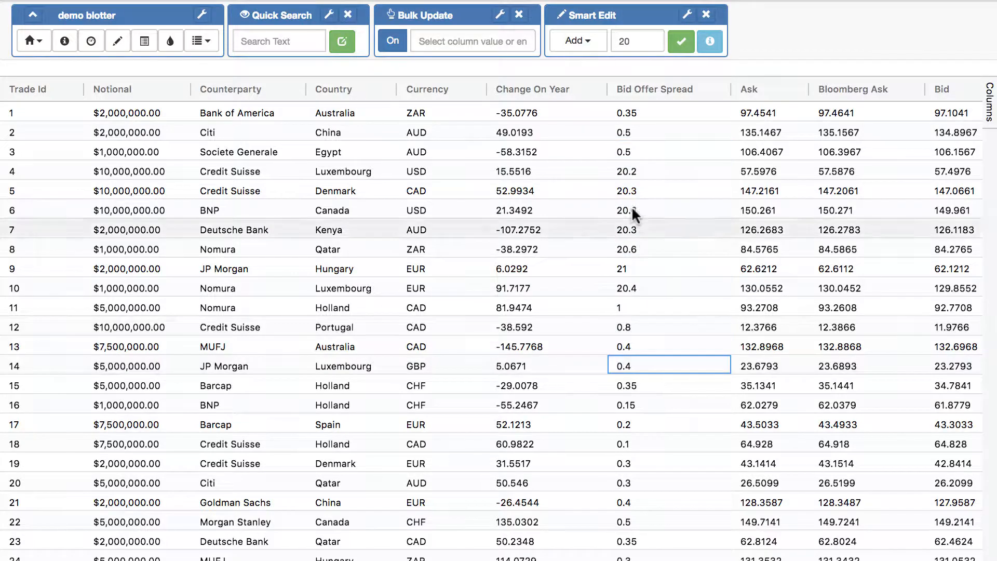
drag(663, 132, 674, 362)
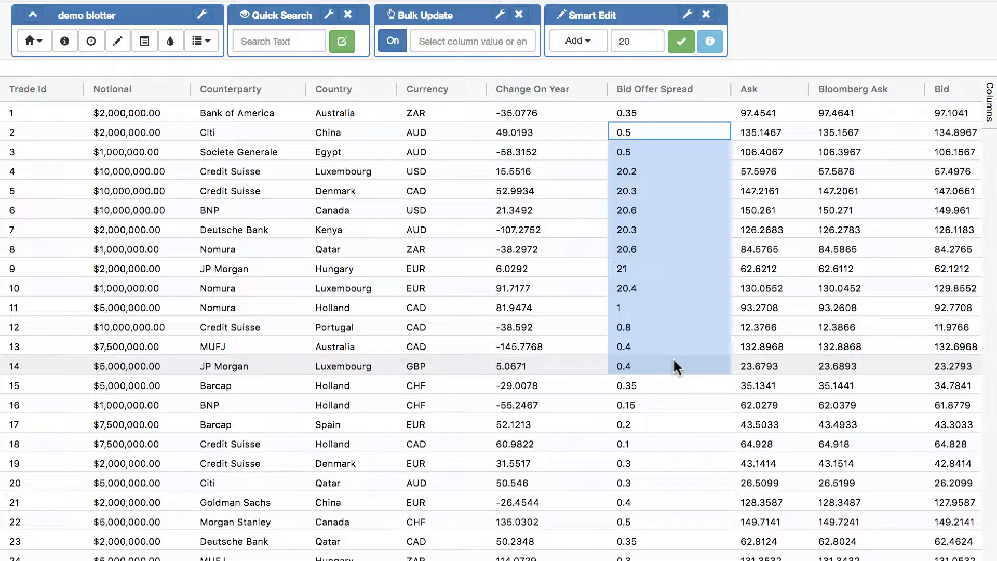
Bulk-update the selected Bid Offer Spread cells to 5, then check trade 15's spread
click(446, 41)
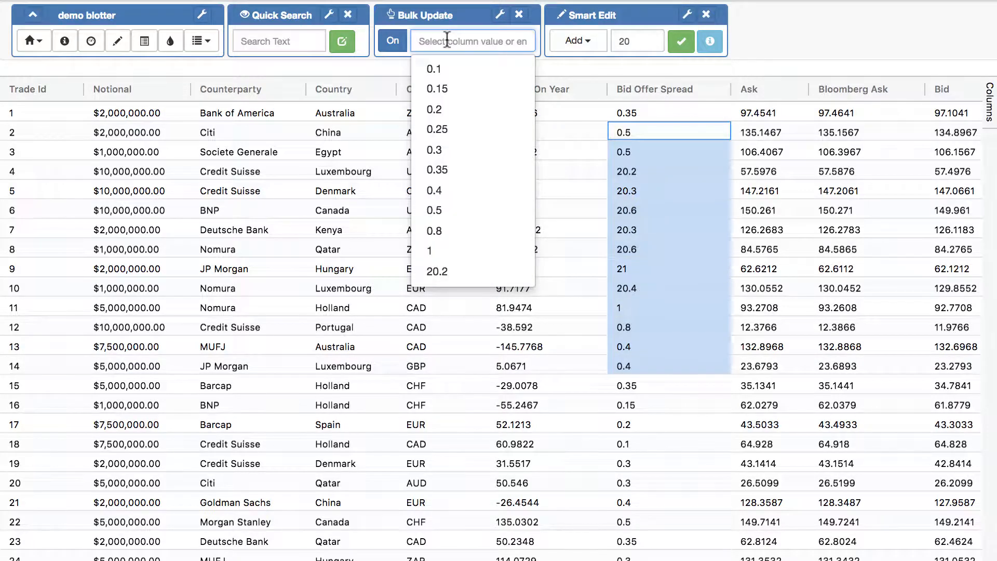
scroll(457, 151, down, 2)
scroll(457, 157, up, 2)
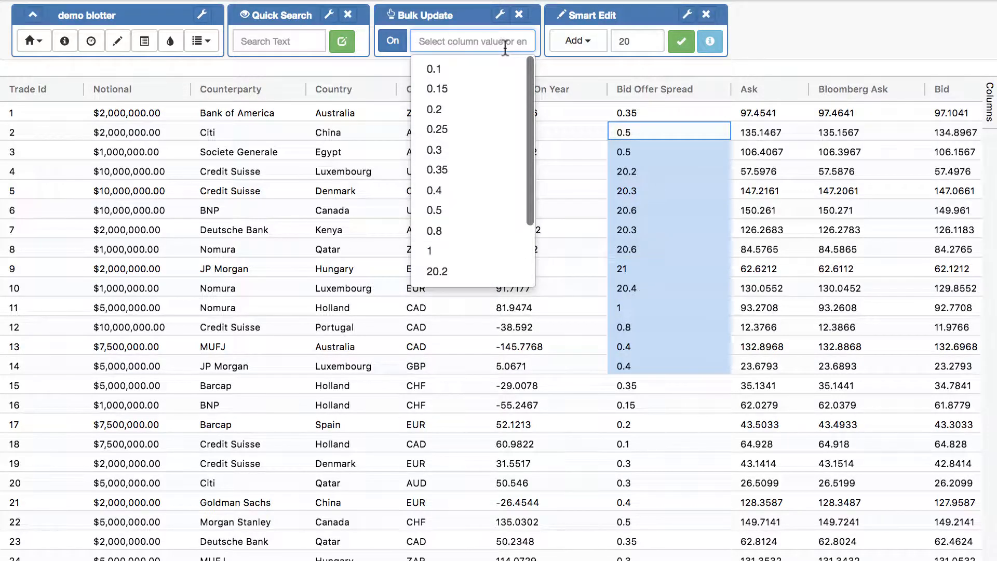
text(5)
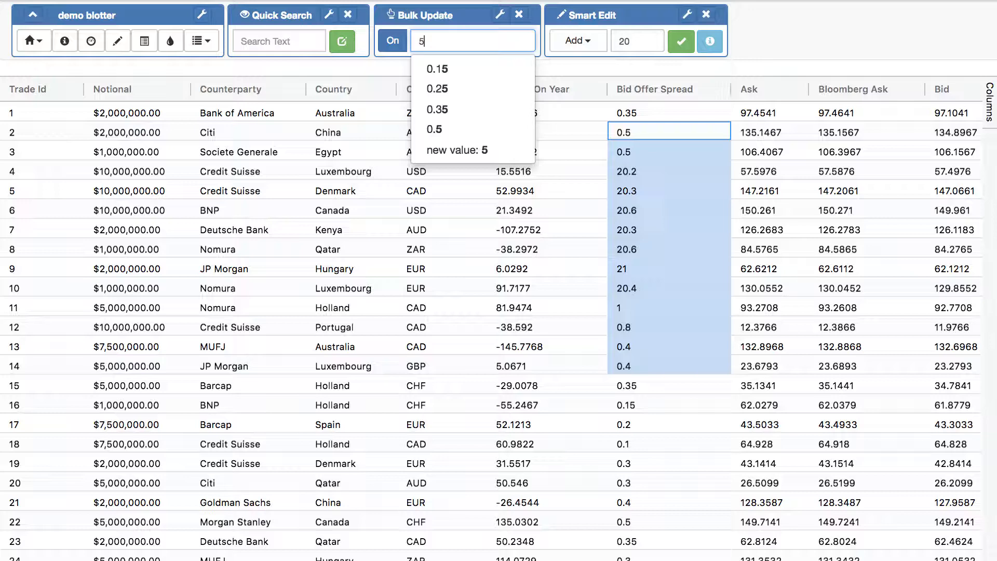
click(459, 152)
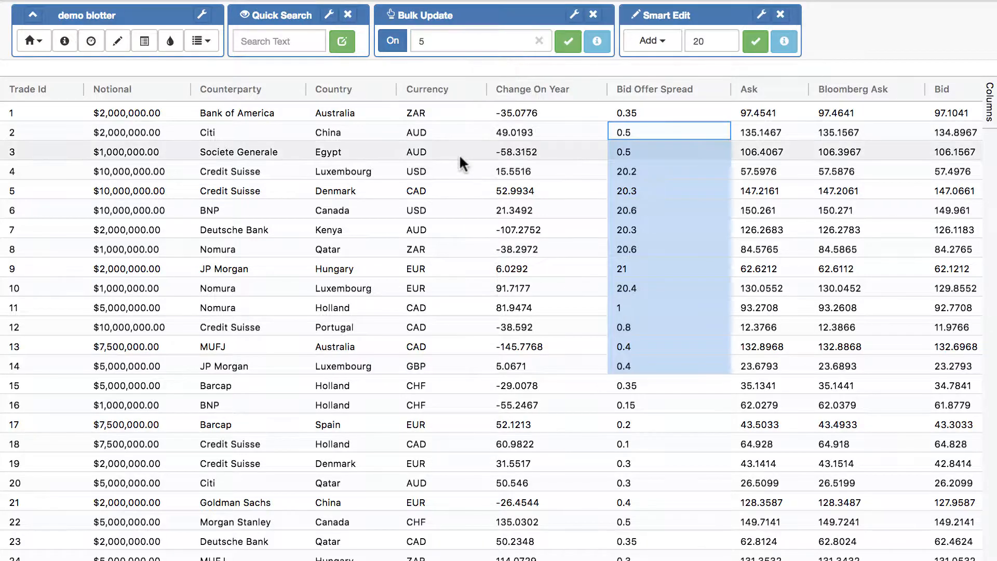
click(568, 42)
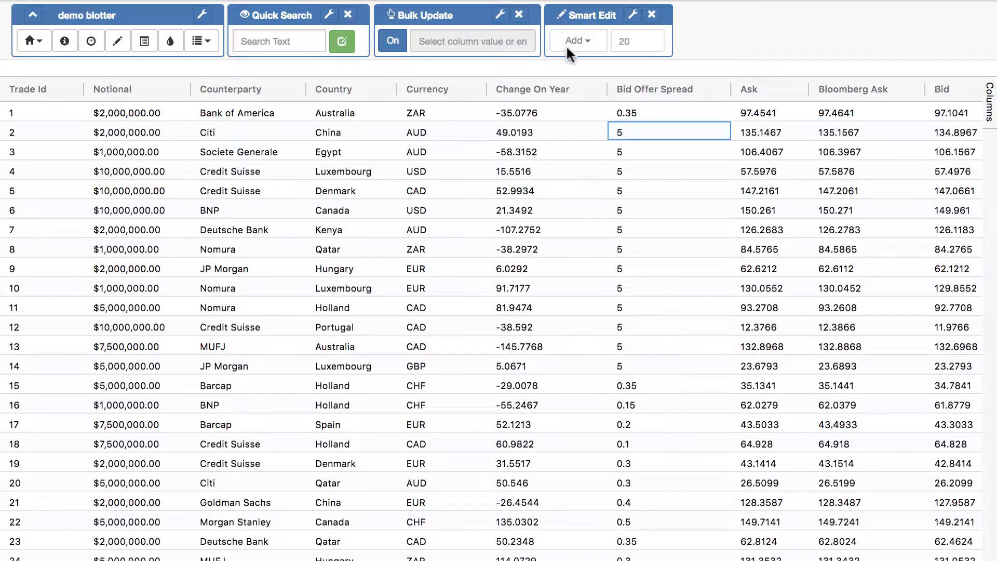
click(665, 384)
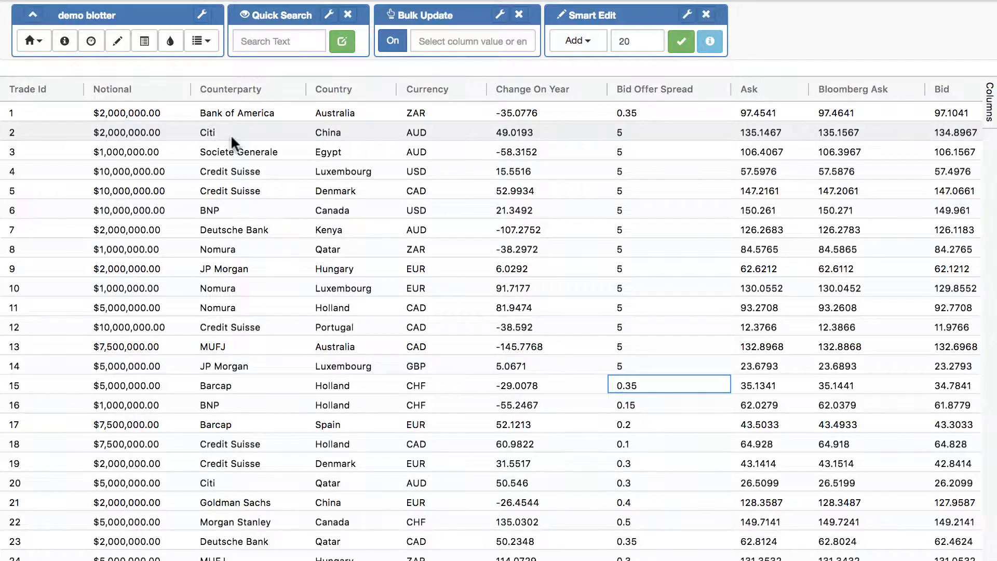
Bulk-update the Counterparty cells of trades 2–18 to Deutsche Bank
drag(230, 134, 254, 441)
click(490, 41)
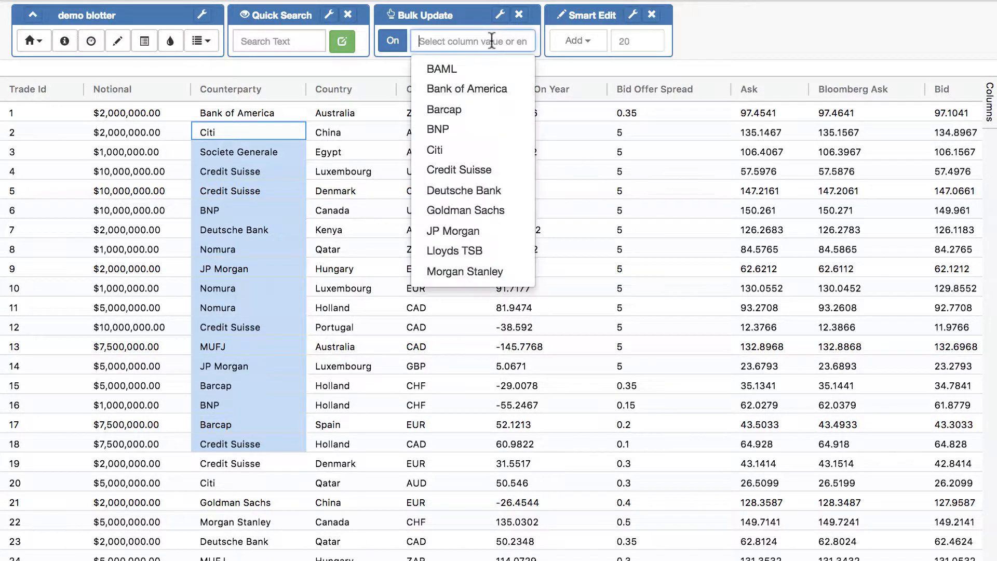
click(457, 190)
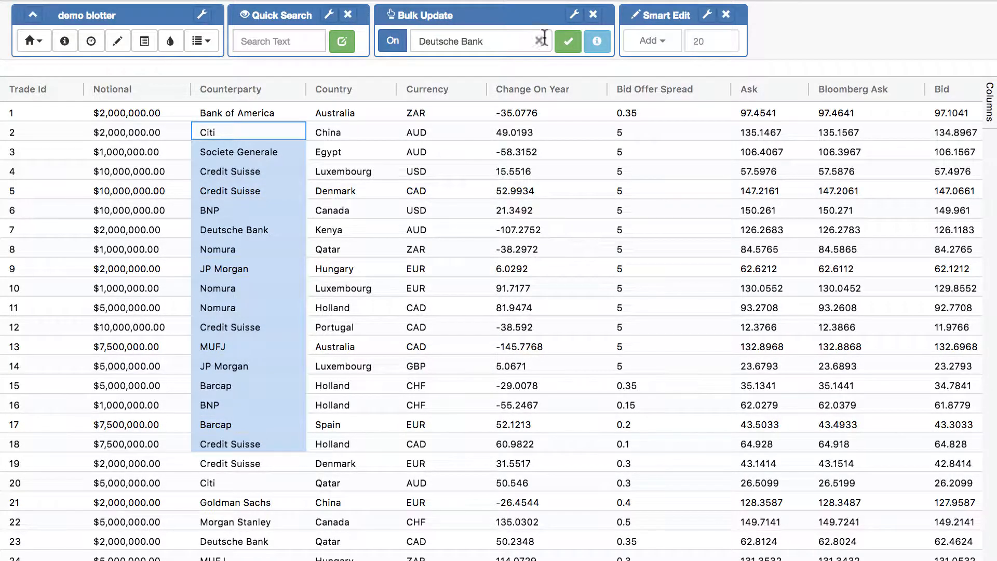
click(568, 40)
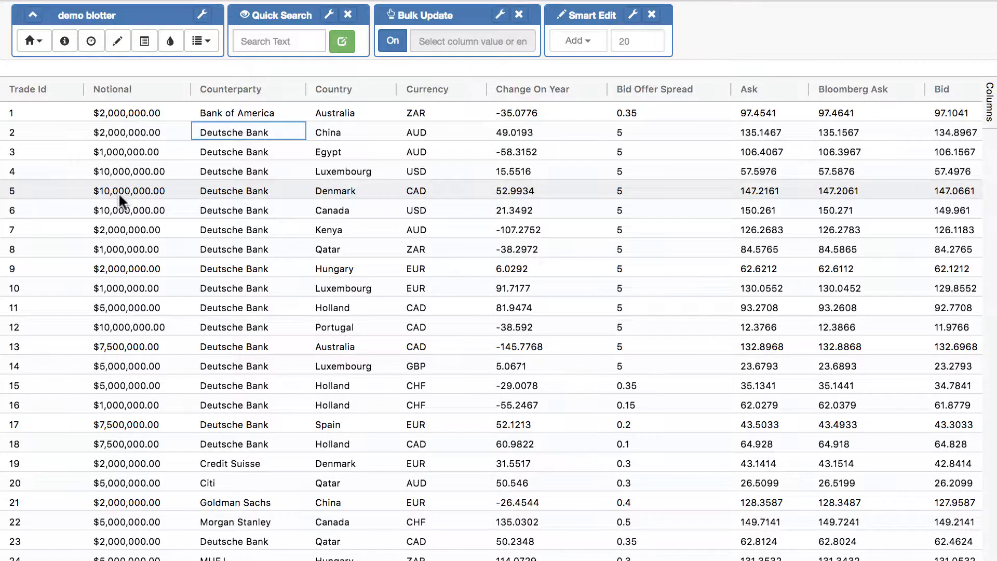
Start a new shortcut for Numeric Columns in the Shortcut settings
click(33, 41)
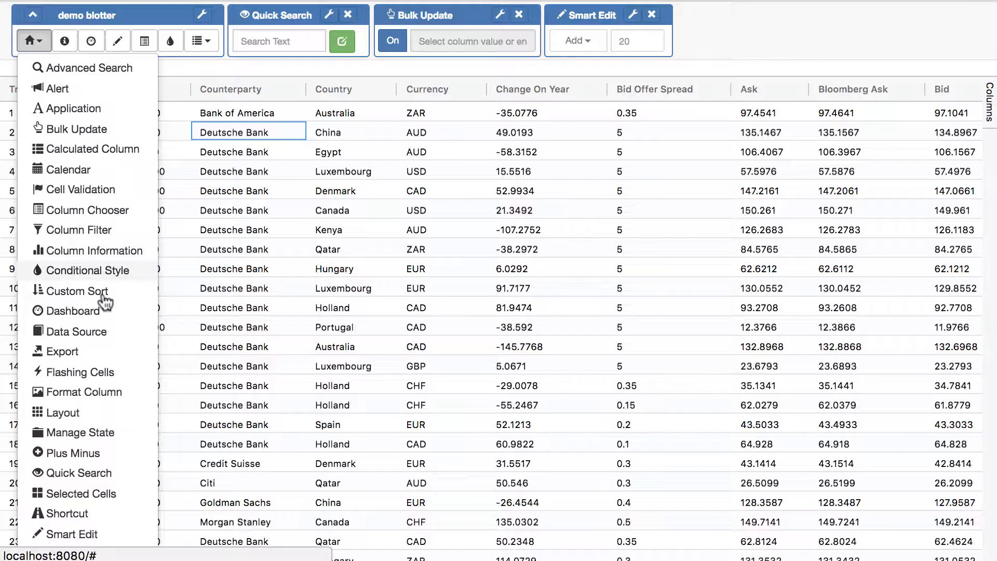
click(75, 513)
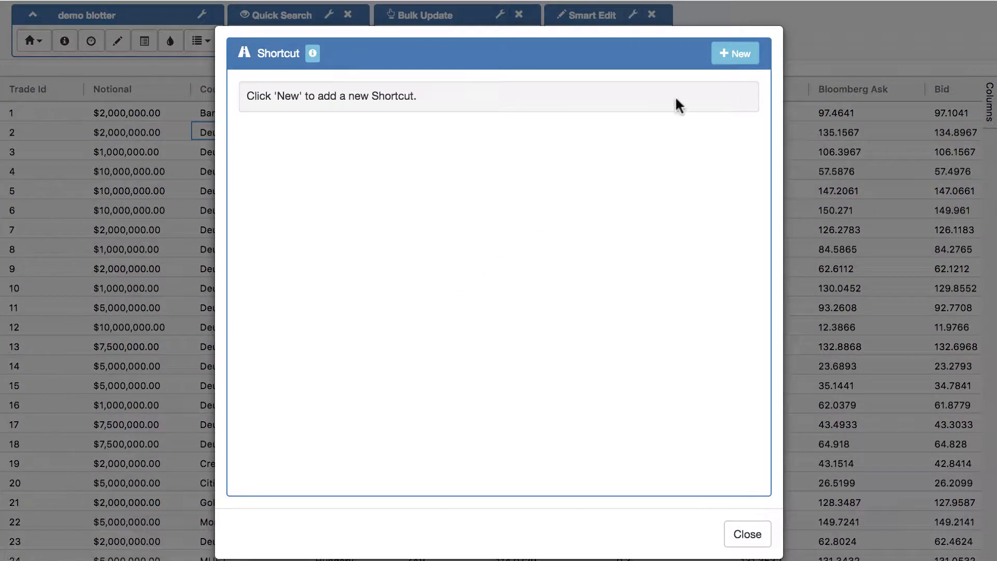
click(736, 53)
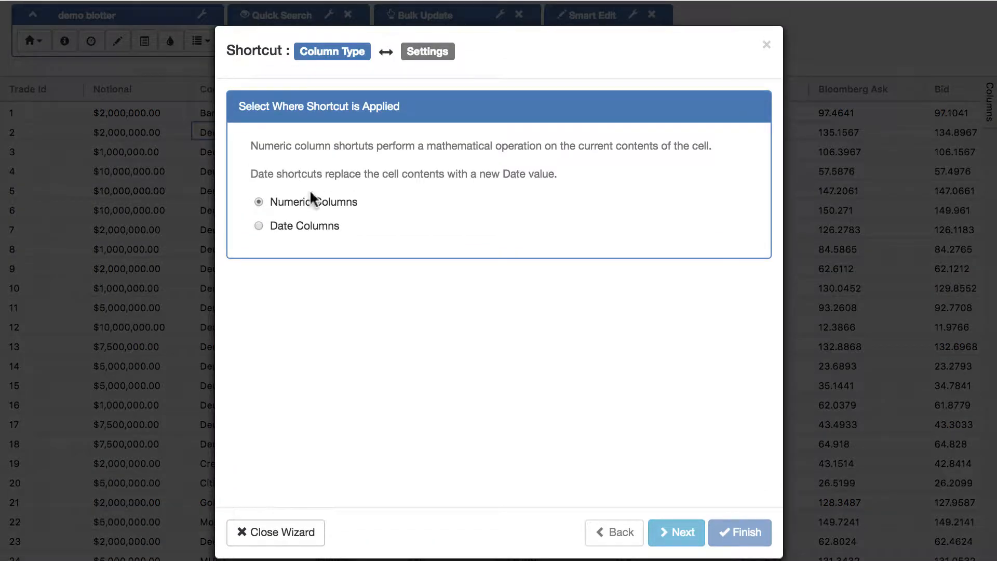
click(674, 532)
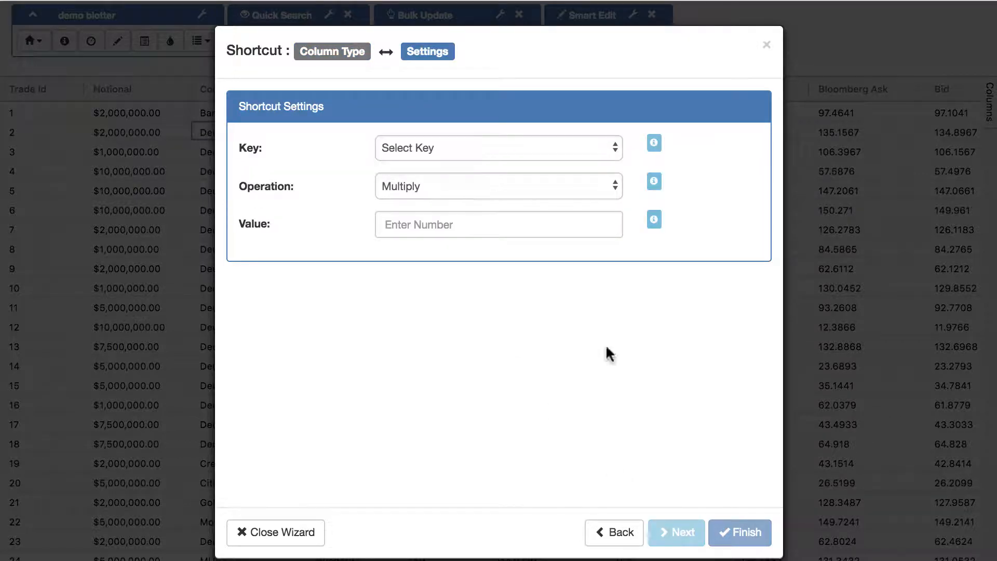
Set the shortcut key M to Multiply by 1000000 and save it
click(435, 151)
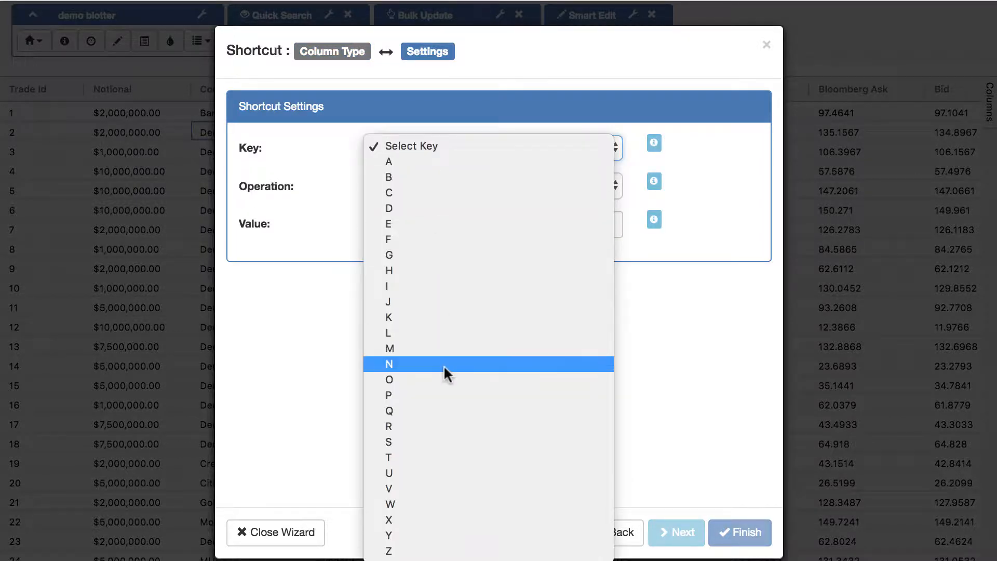
click(422, 349)
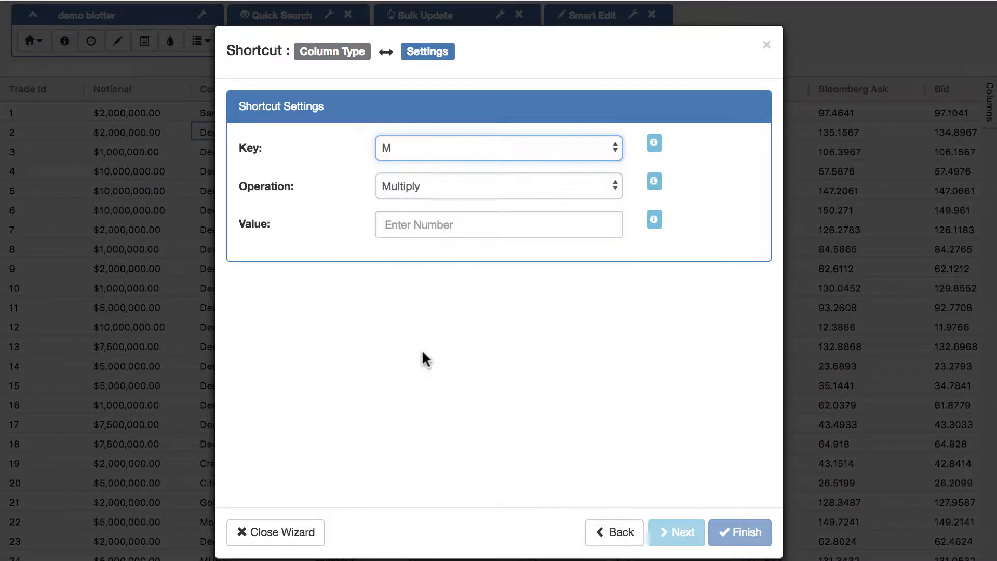
click(474, 191)
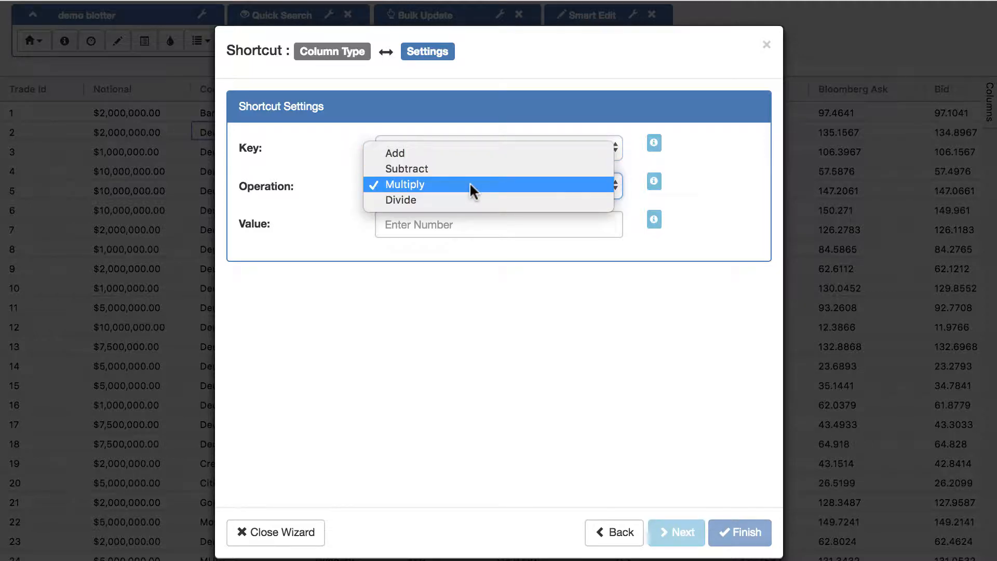
click(471, 184)
click(449, 225)
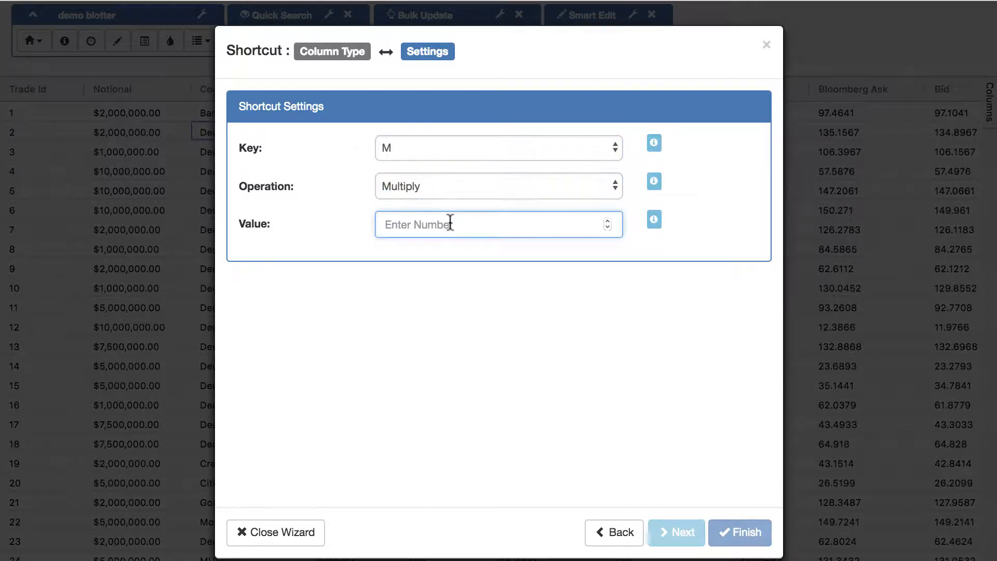
text(100000)
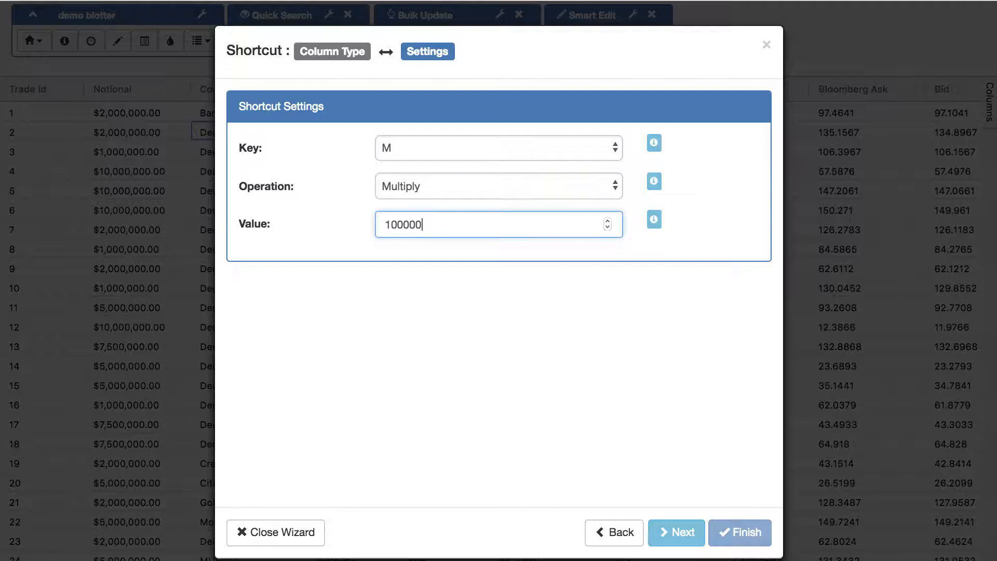
text(0)
click(679, 532)
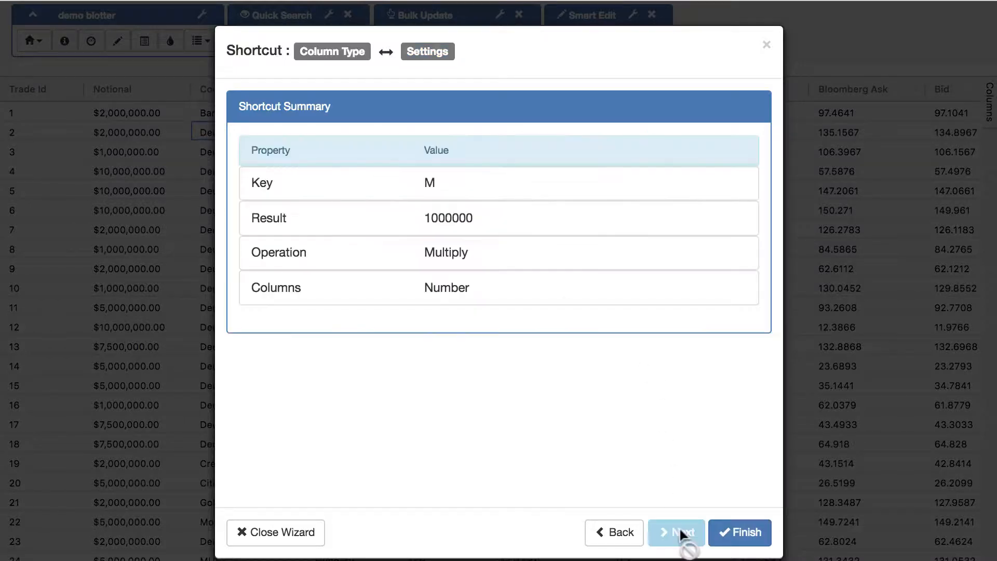
click(737, 534)
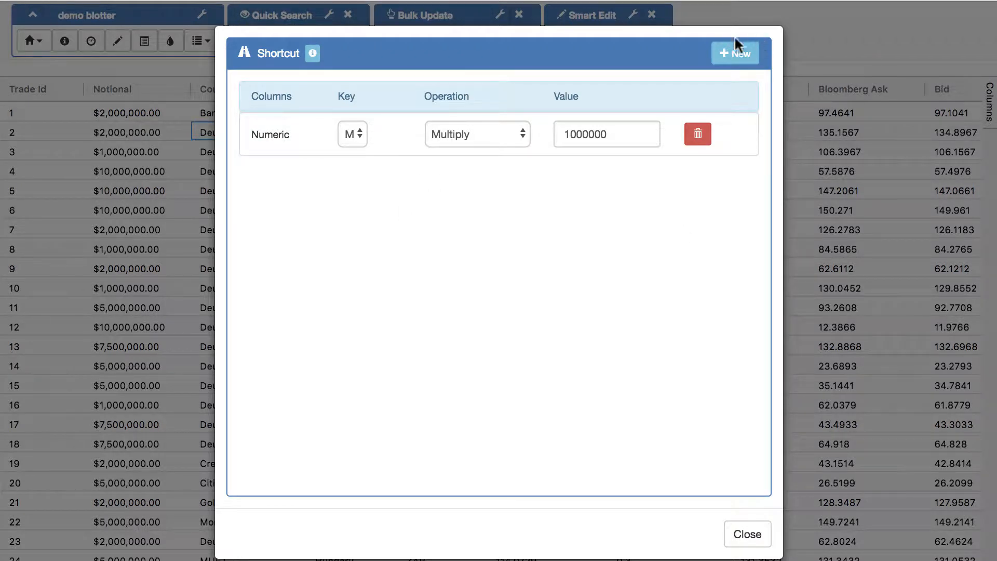
Create a Date Columns shortcut: key P, Dynamic date type, Previous Work Day
click(735, 52)
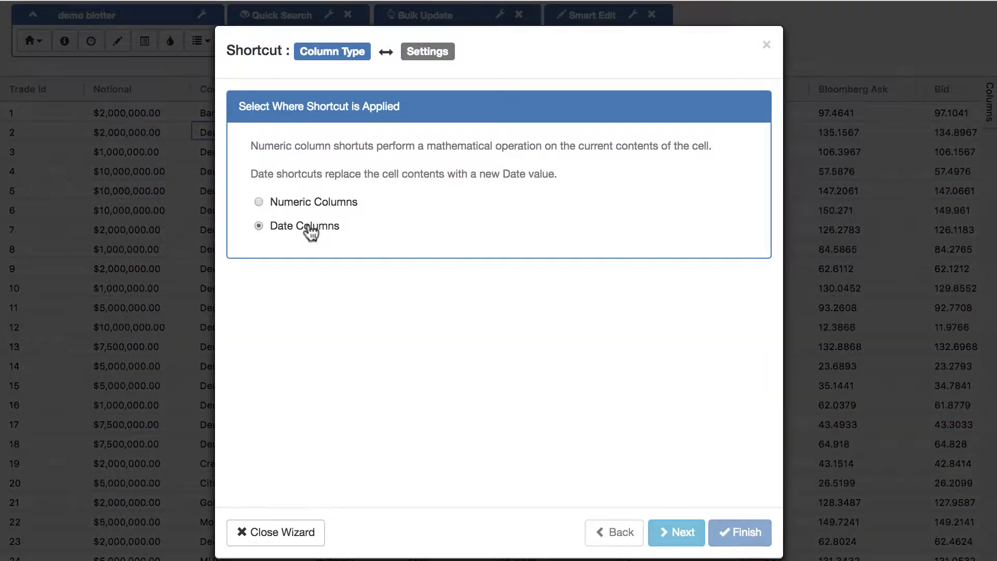
click(678, 533)
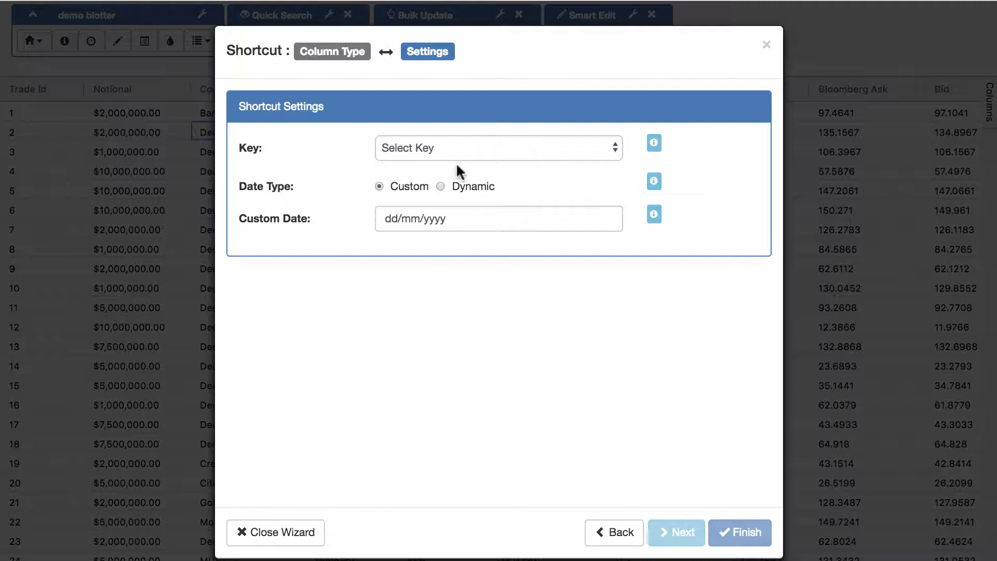
click(447, 149)
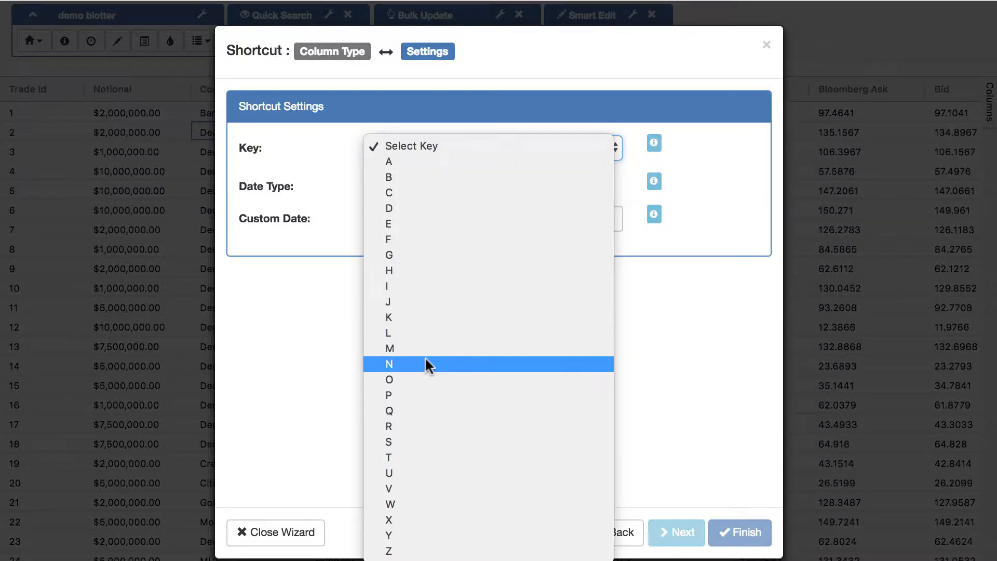
click(423, 394)
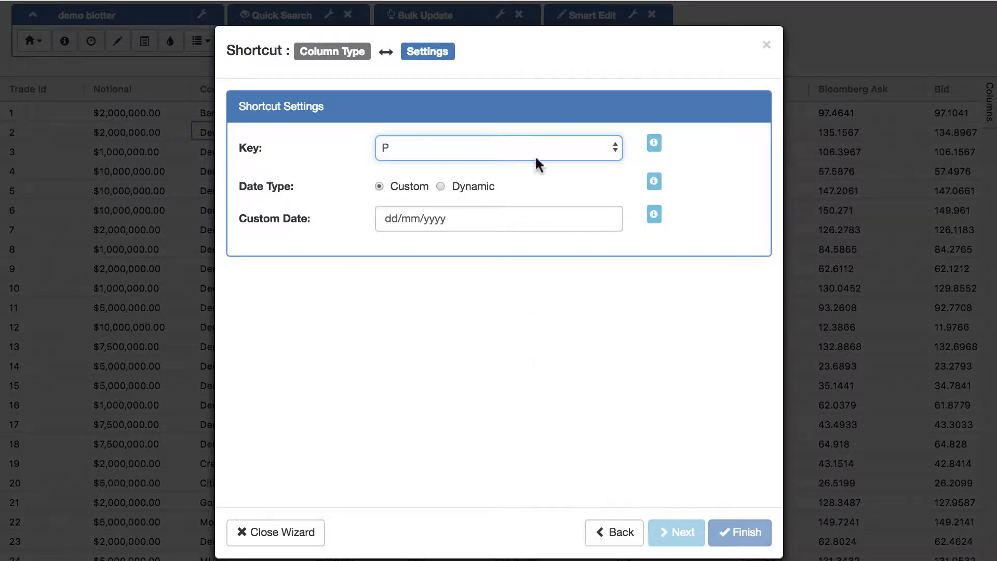
click(441, 186)
click(437, 217)
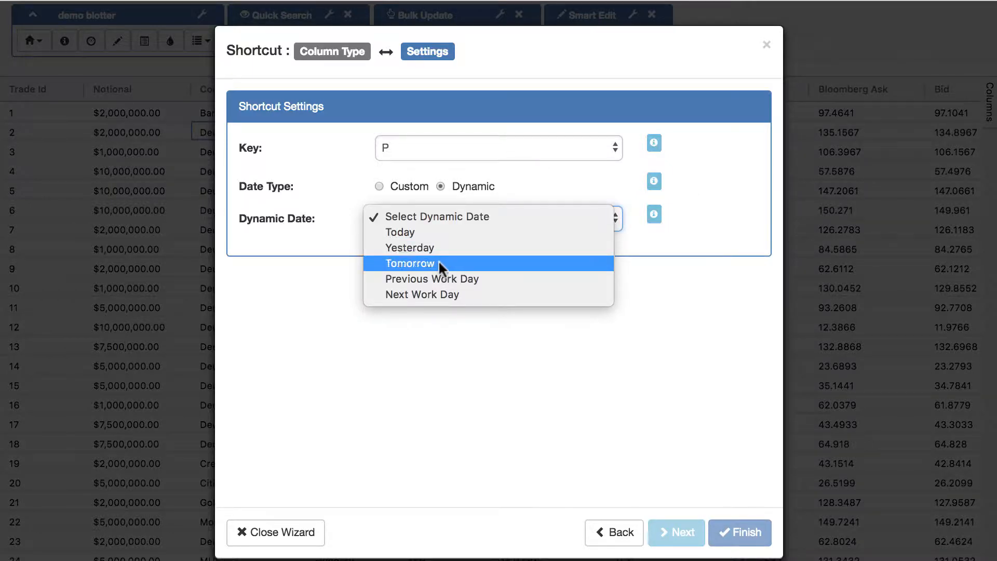
click(442, 278)
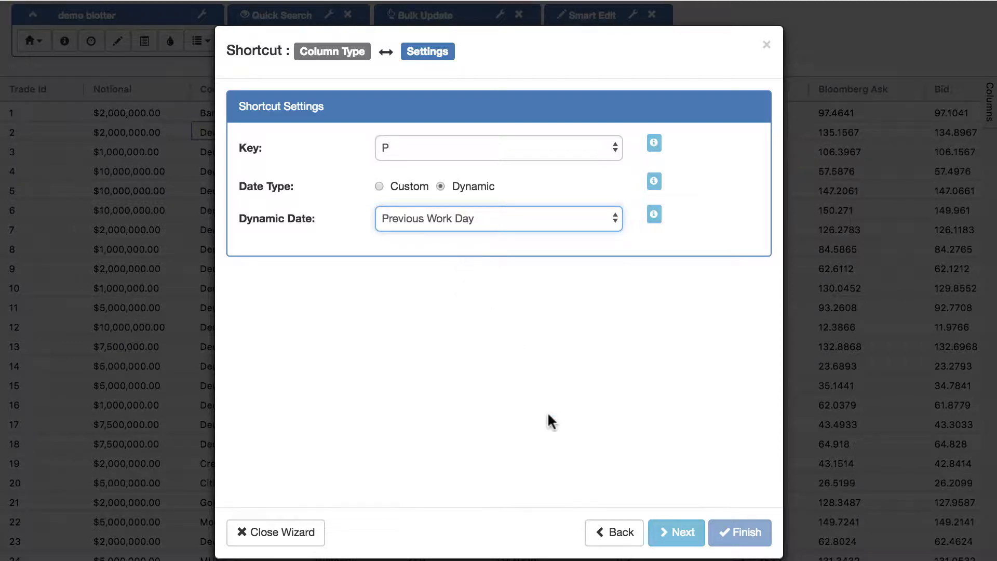
click(682, 533)
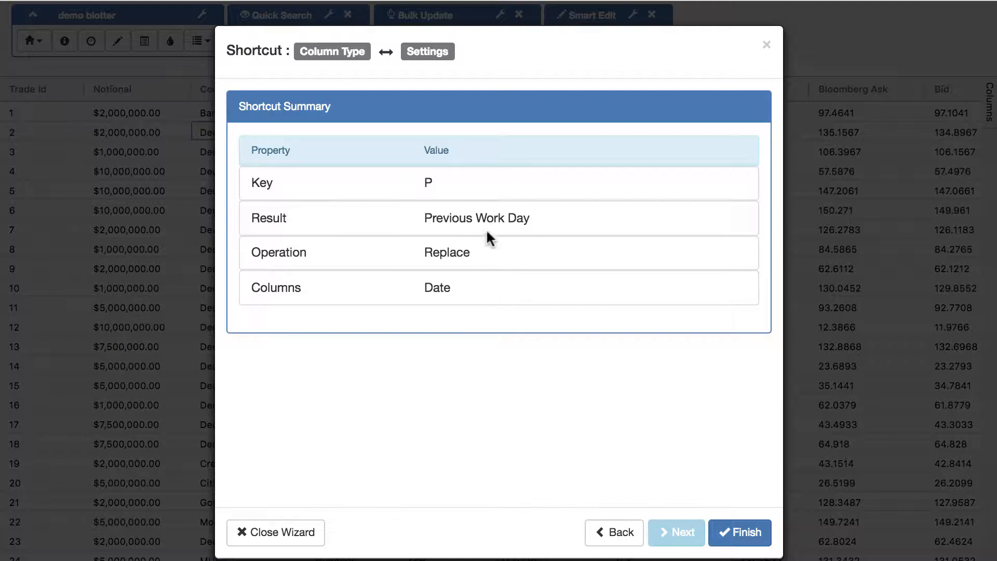
click(731, 532)
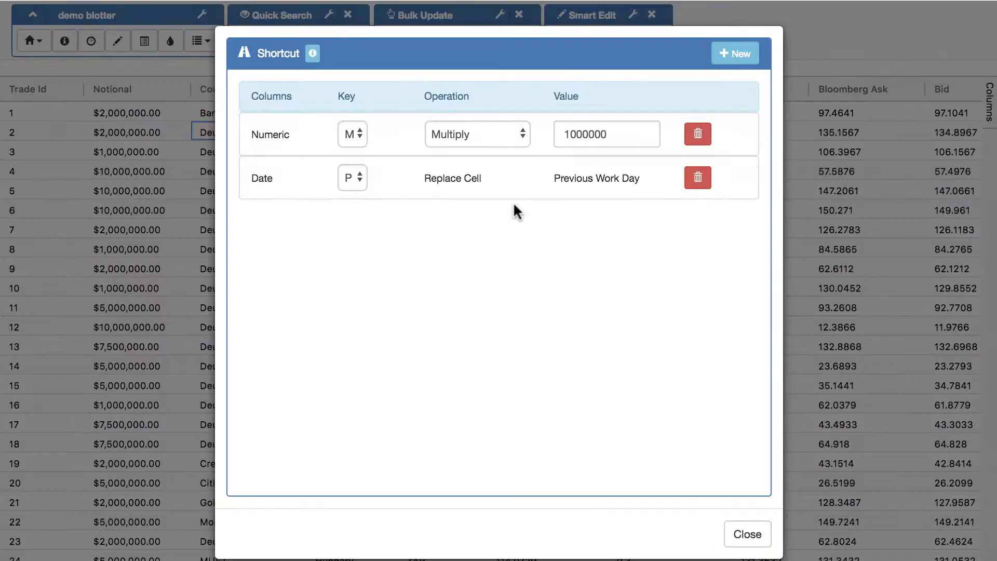
Set trade 8's Notional to $4,000,000.00 by entering 4m
click(748, 534)
double_click(124, 248)
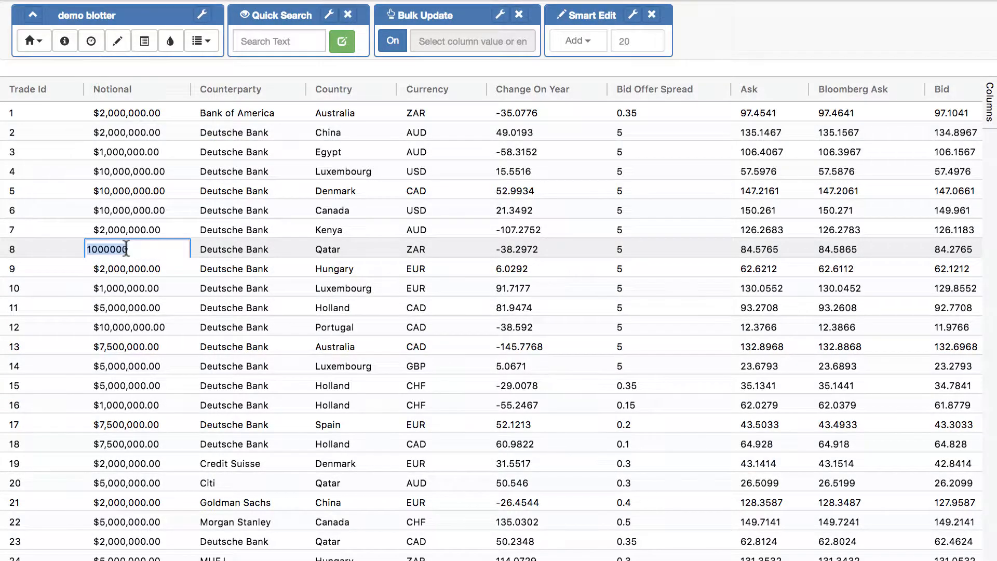
text(4)
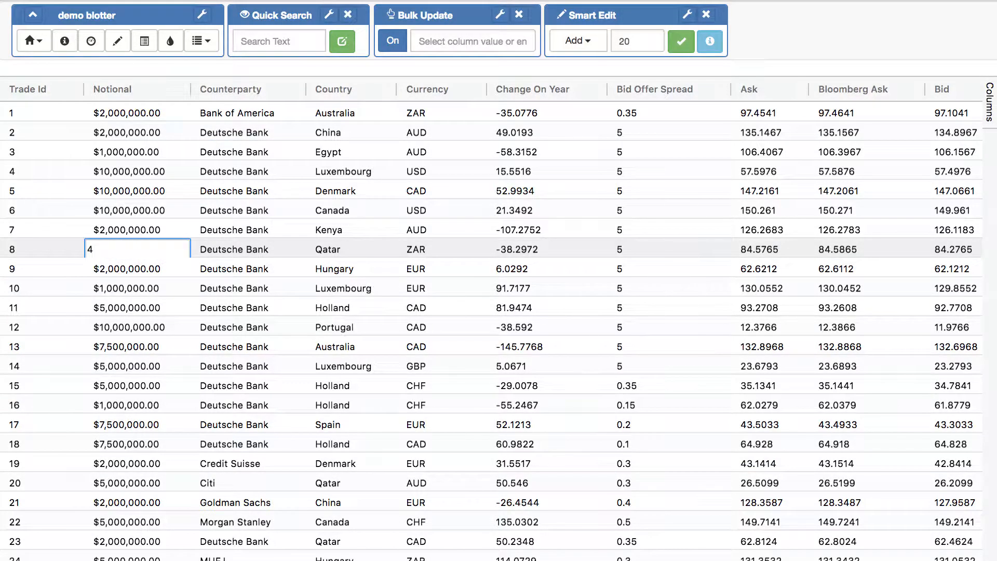
text(m)
key(Return)
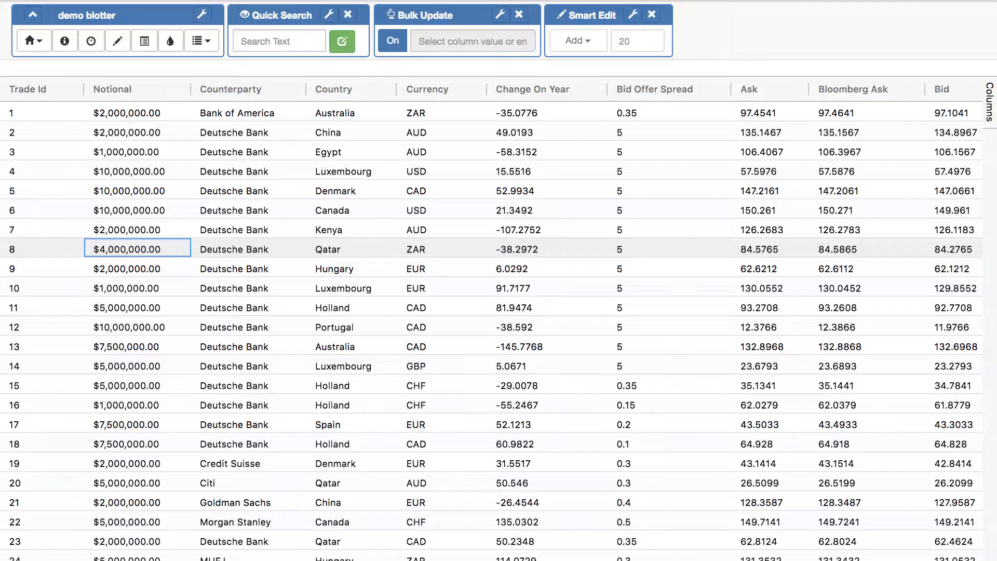
Change row 7's Trade Date to 31/07/2018 using the t shortcut
scroll(130, 285, right, 10)
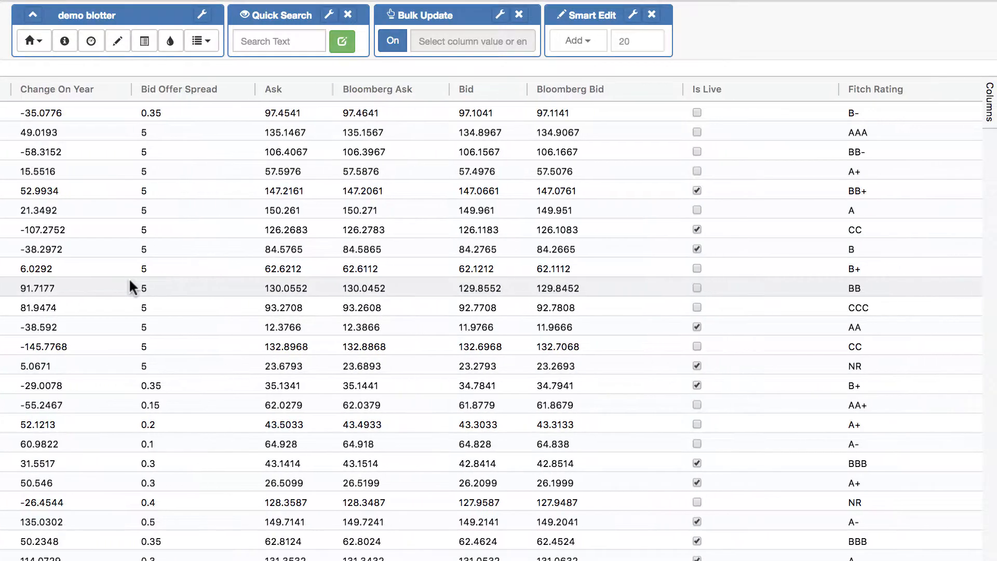
scroll(129, 285, right, 10)
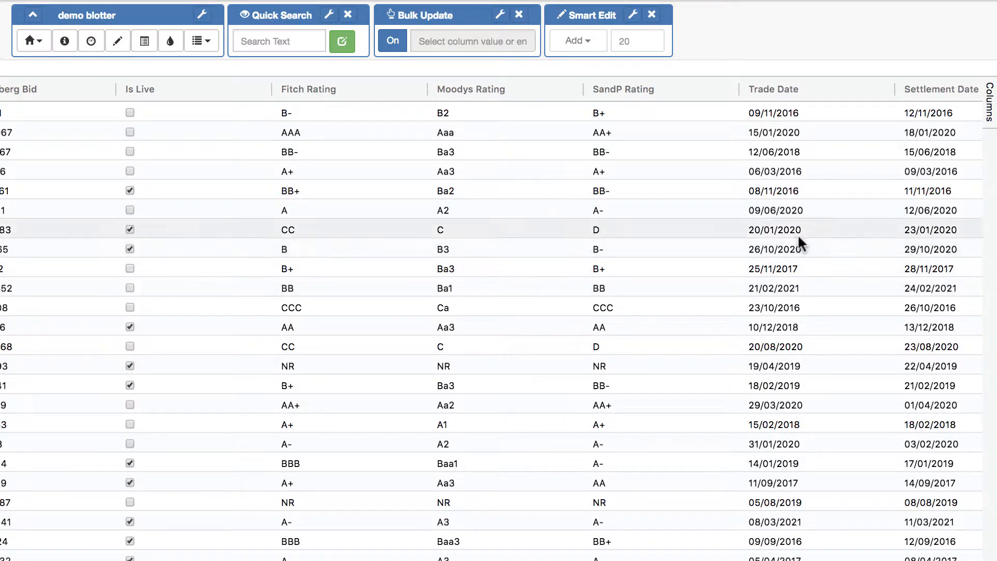
click(798, 235)
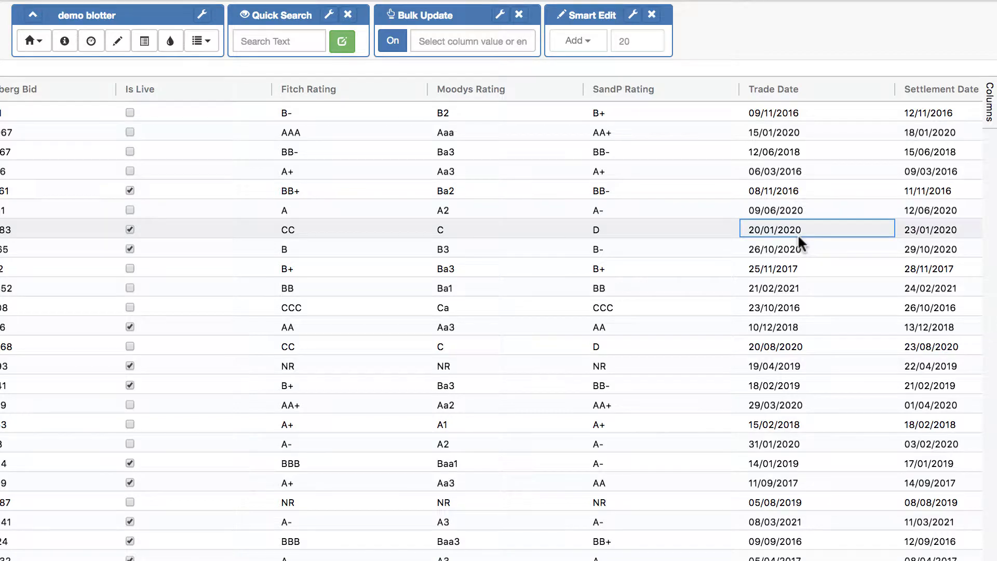
key(t)
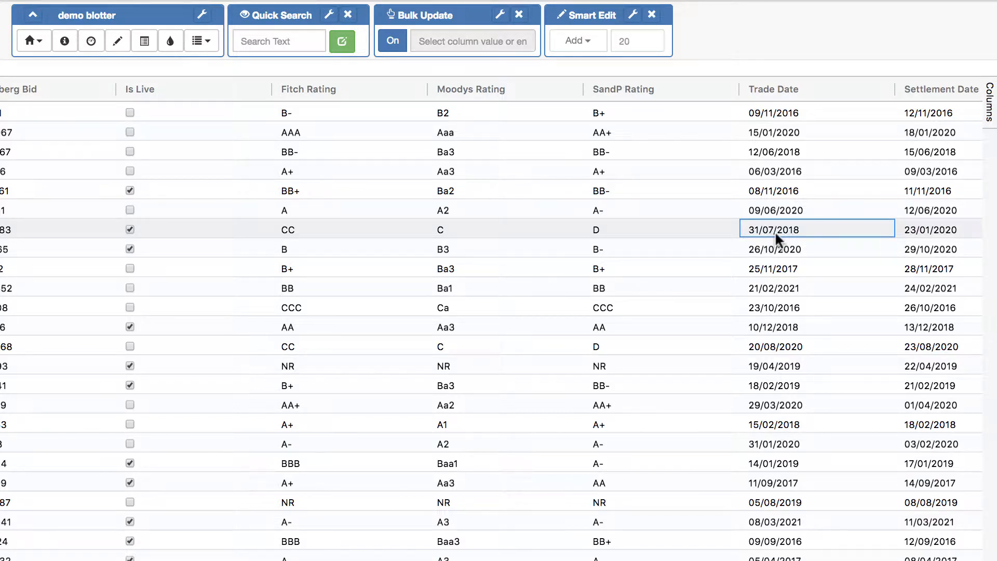
Edit row 8's Notional to 10000000
scroll(775, 230, left, 15)
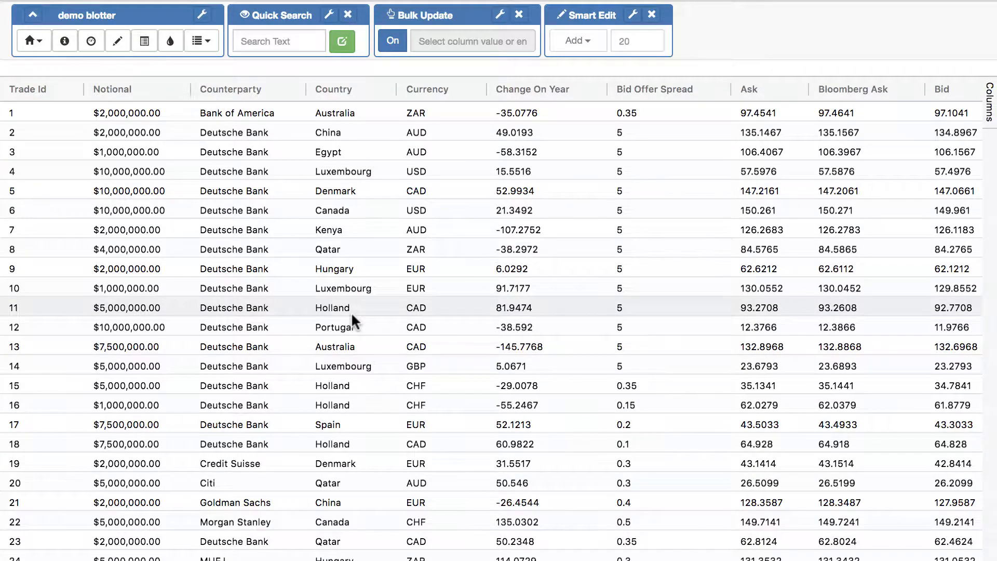
double_click(111, 248)
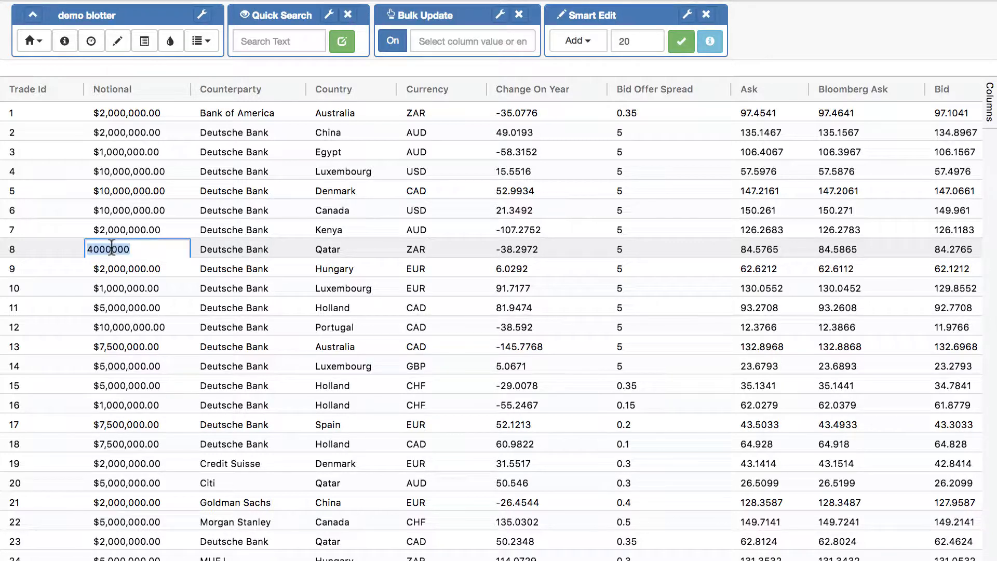
text(10000000)
key(Return)
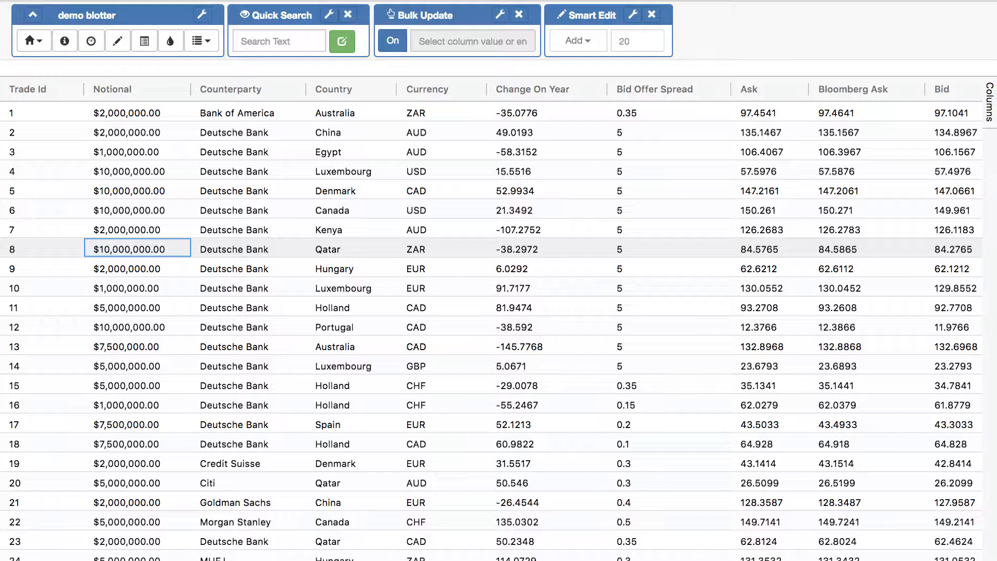
Start a Cell Validation rule on Bid Offer Spread with the Show a warning action
click(34, 47)
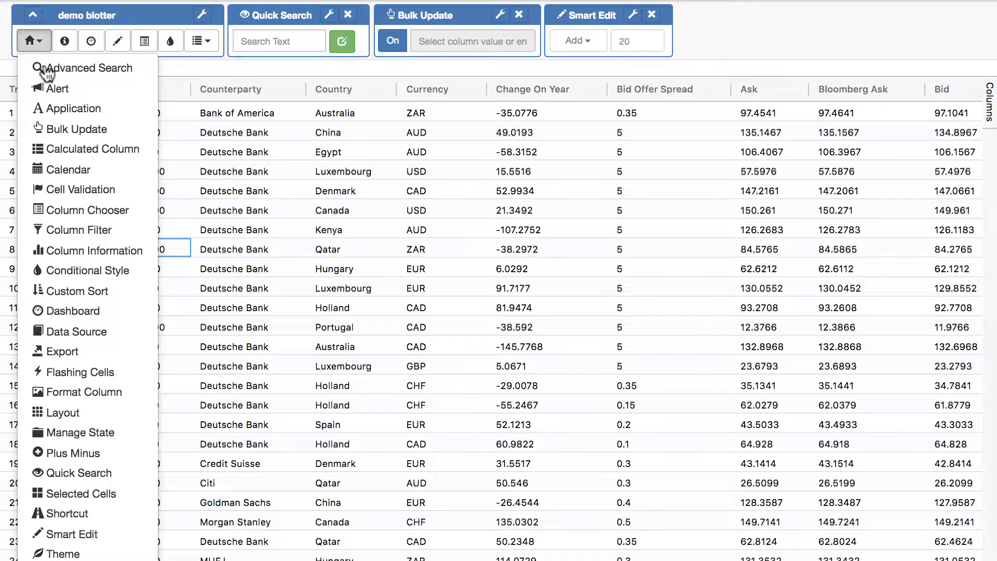
click(88, 190)
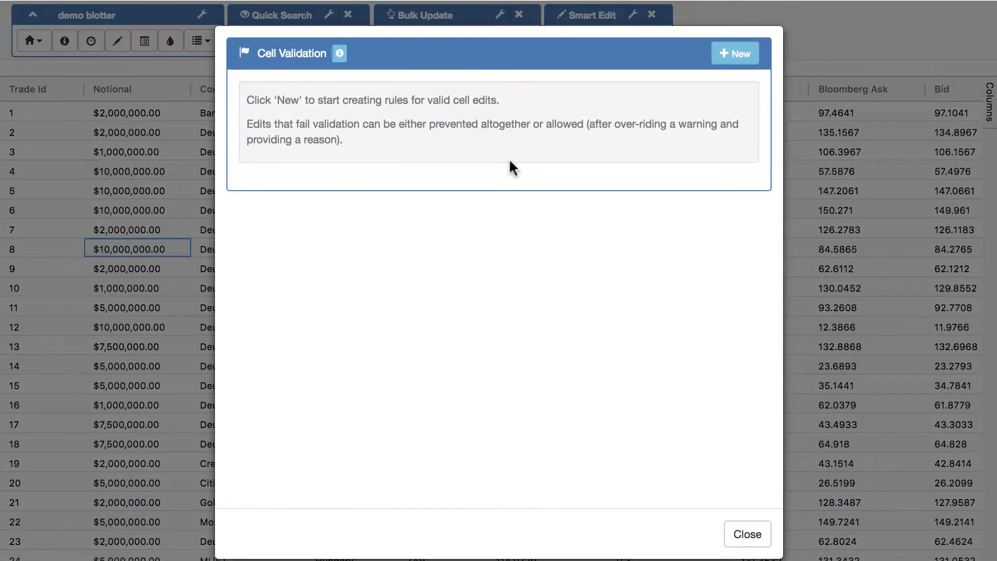
click(725, 62)
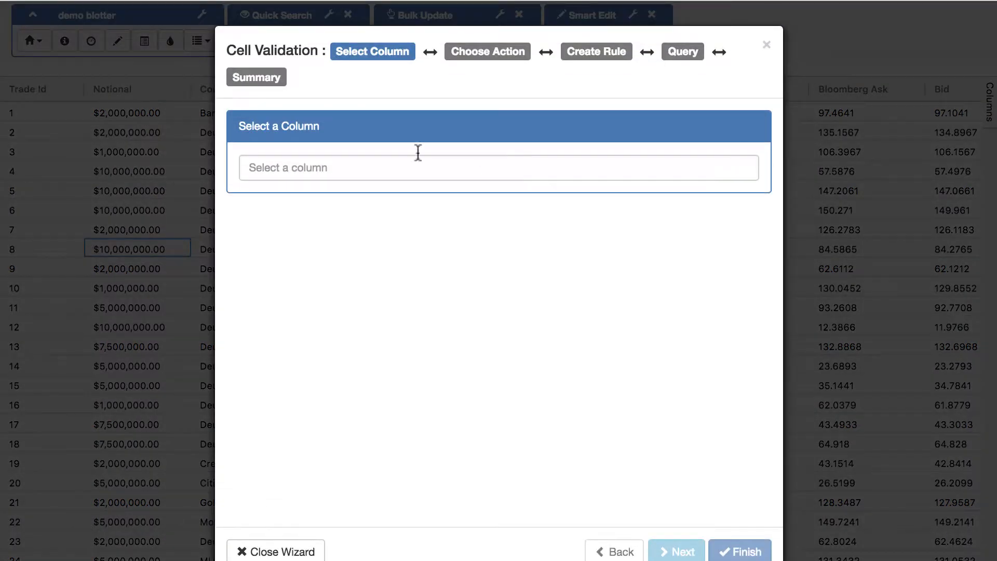
click(342, 166)
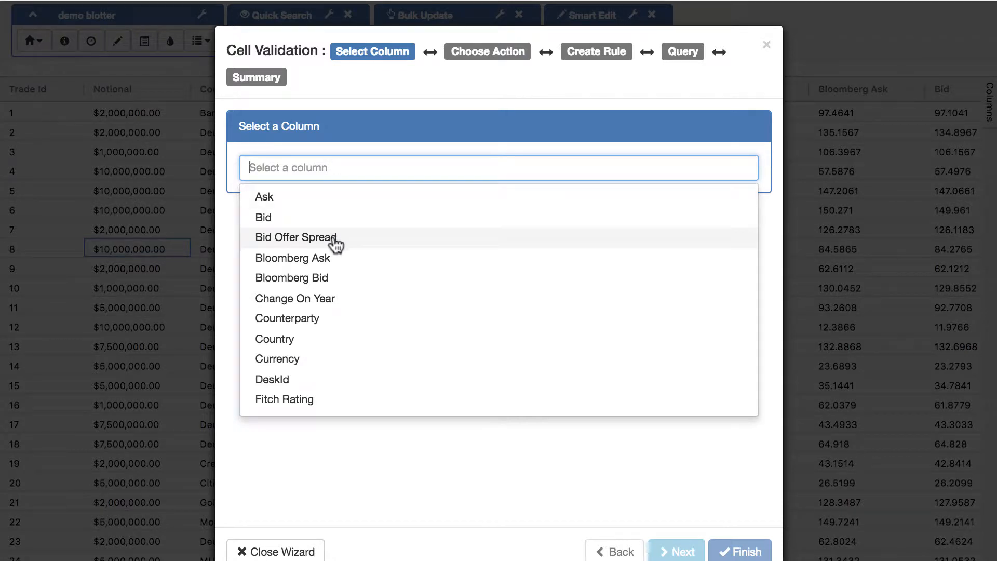
click(333, 237)
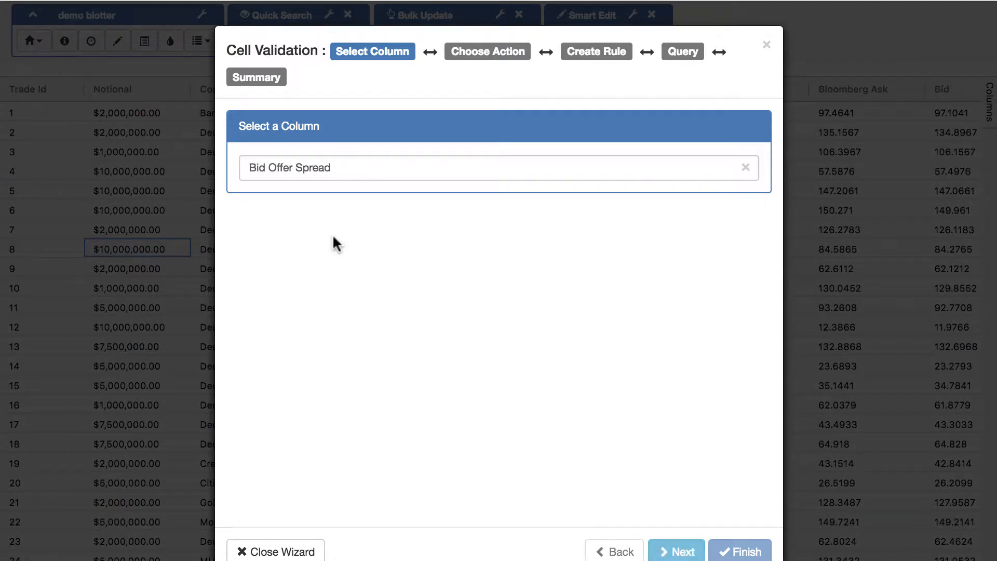
click(681, 551)
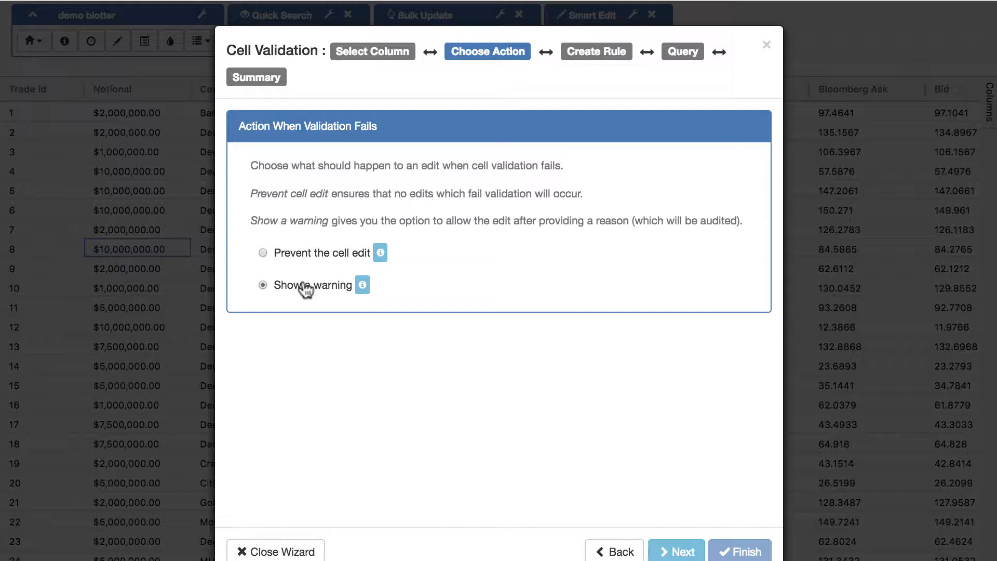
scroll(545, 350, down, 1)
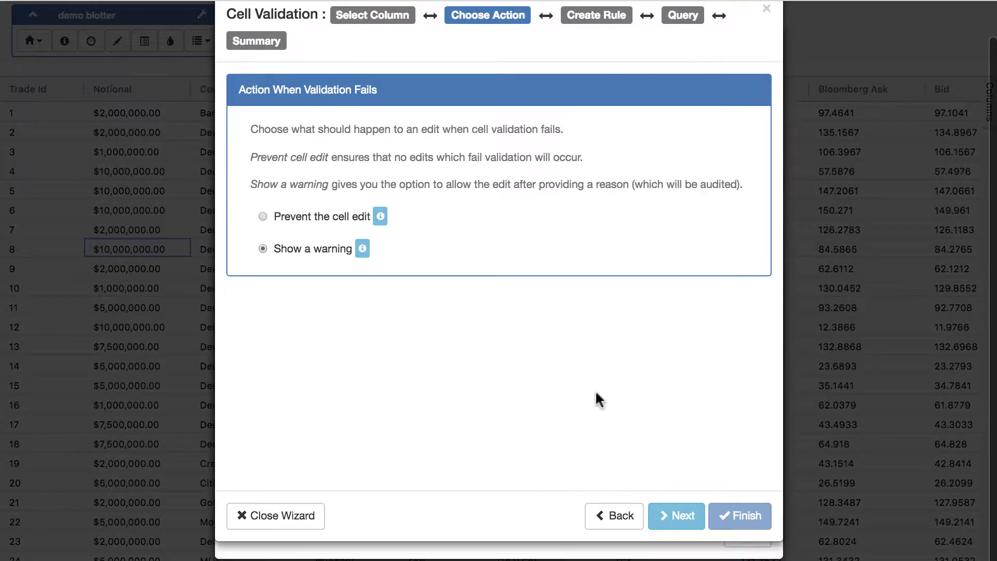
click(670, 515)
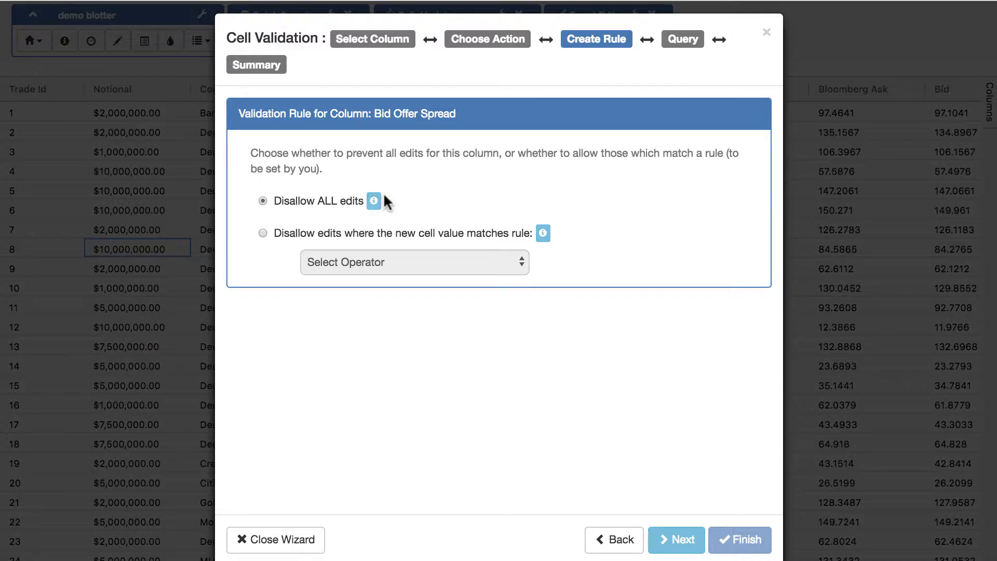
Disallow Bid Offer Spread edits Greater Than 20, finish the rule and close Cell Validation
click(319, 238)
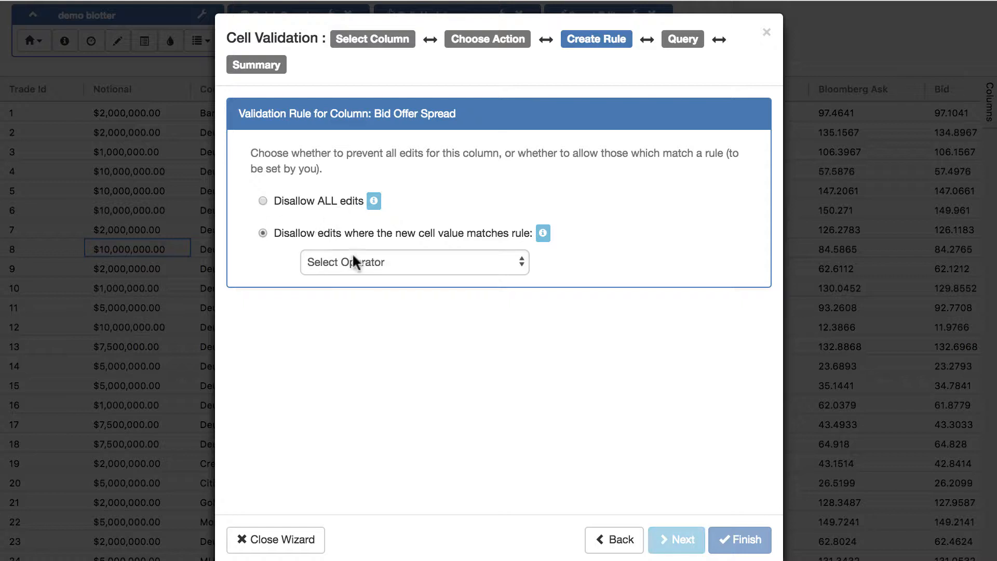
click(358, 263)
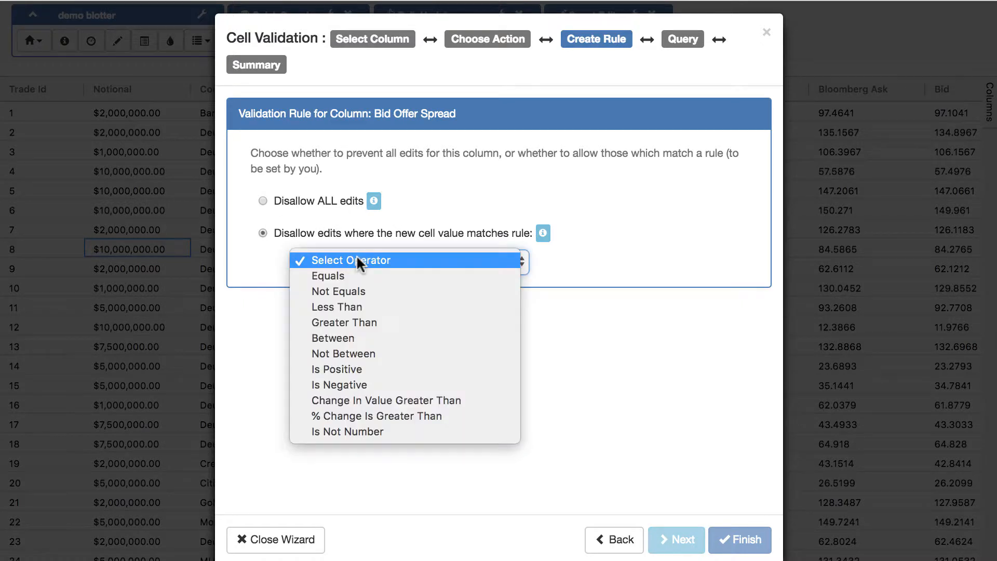
click(340, 323)
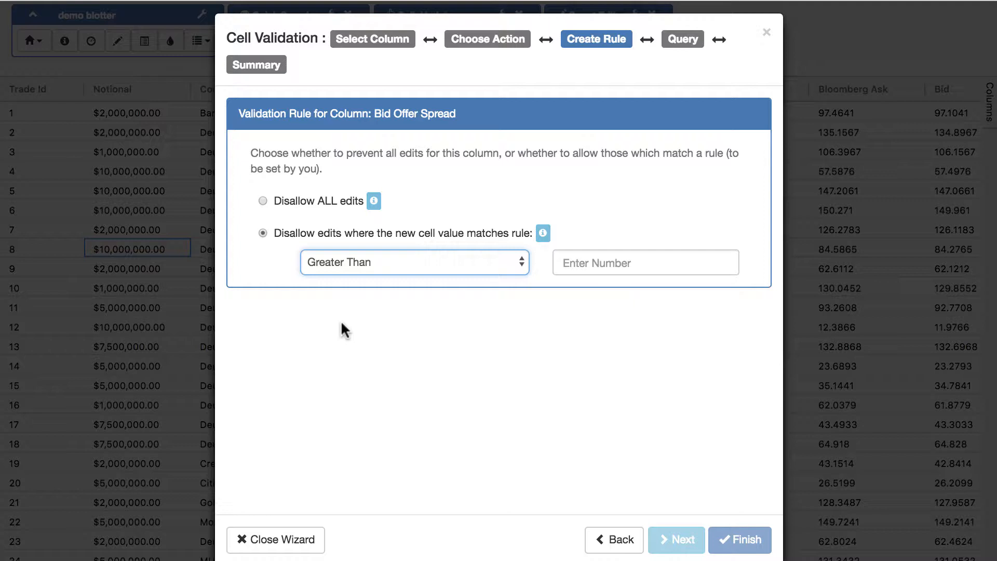
click(482, 271)
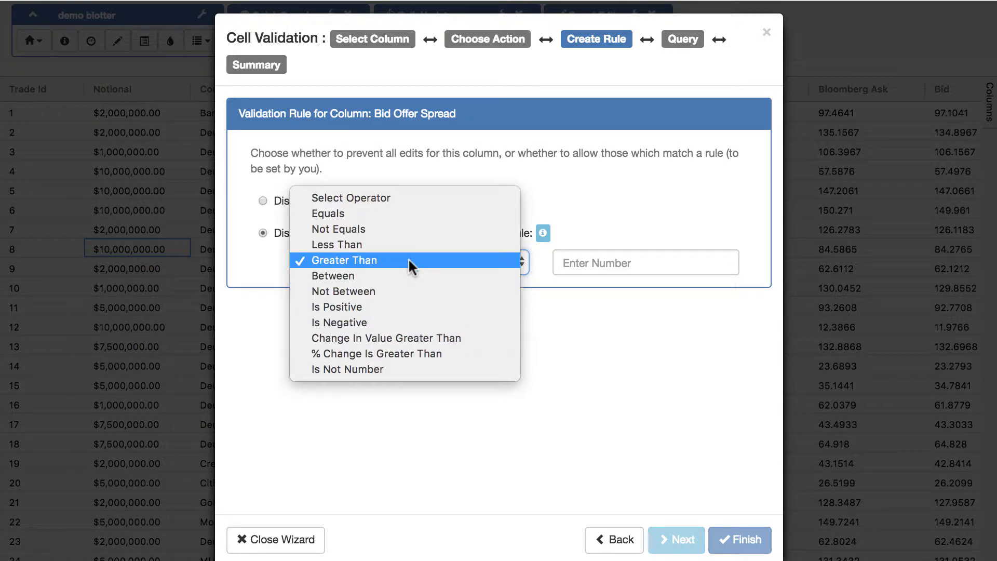
click(597, 266)
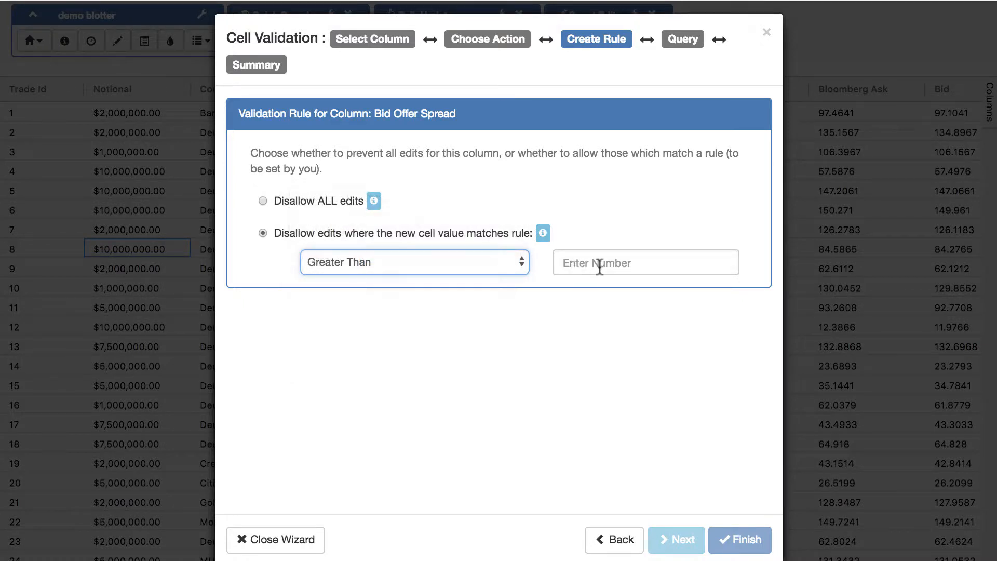
click(624, 265)
text(20)
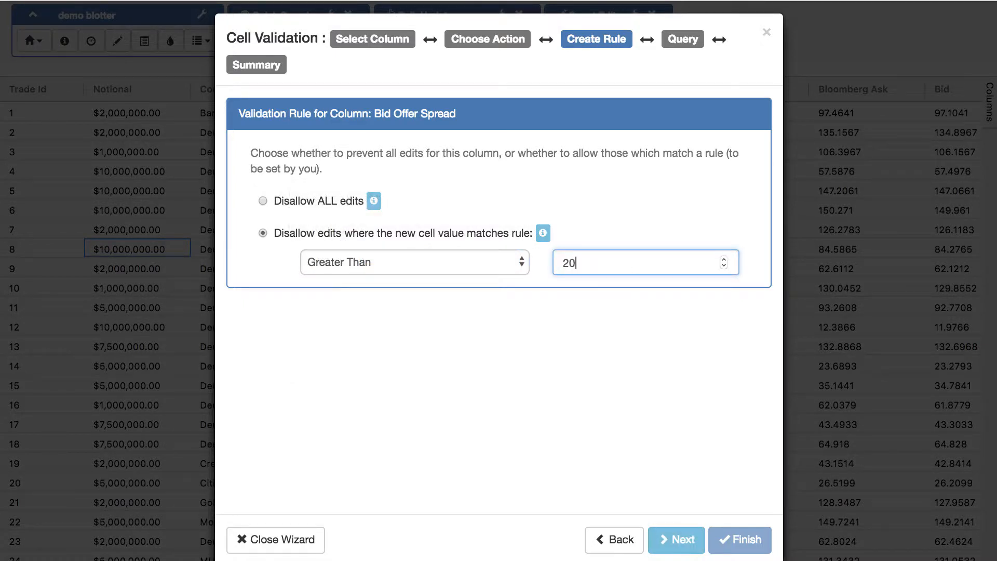
click(677, 538)
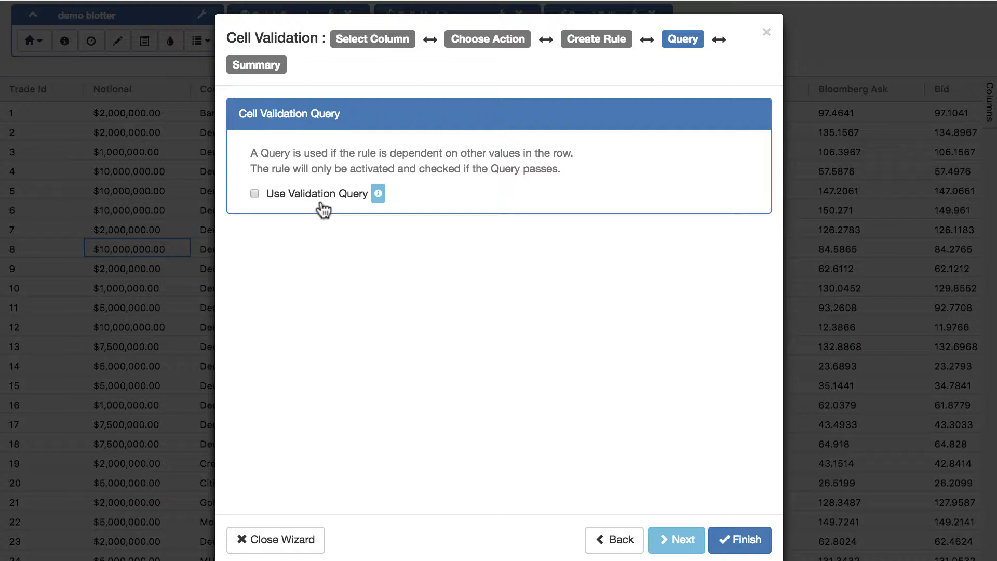
click(743, 539)
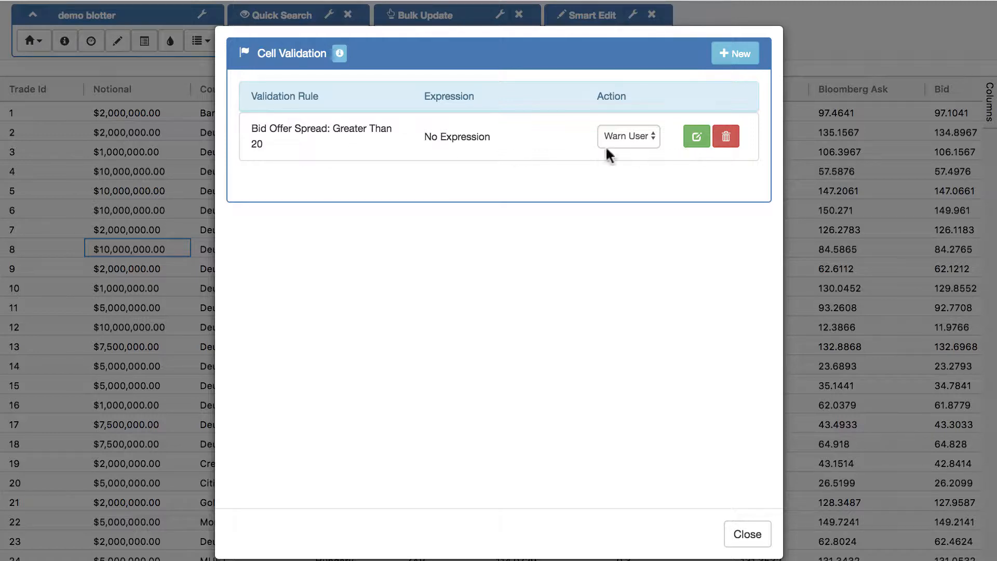
click(746, 535)
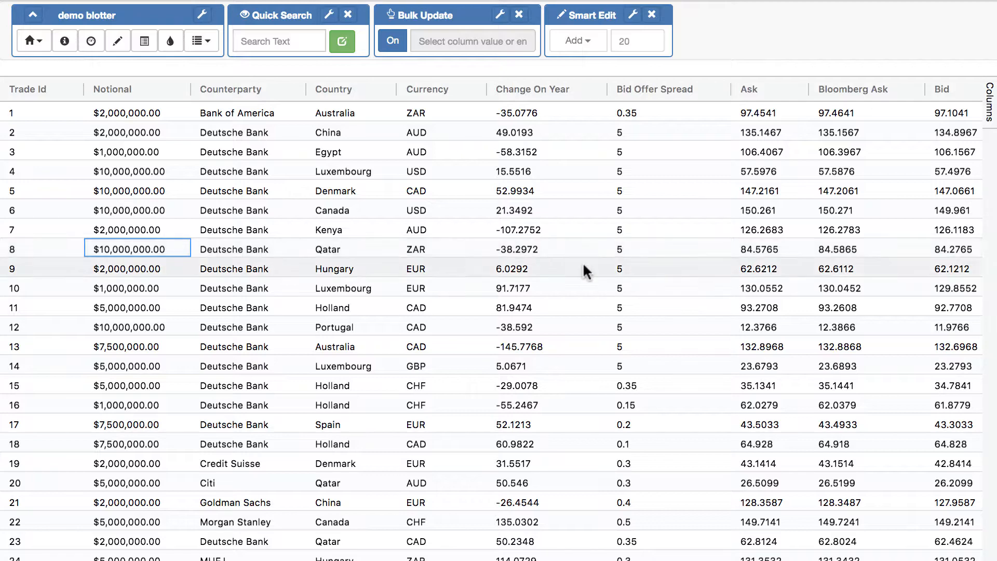
Change row 9's Bid Offer Spread to 19
double_click(646, 261)
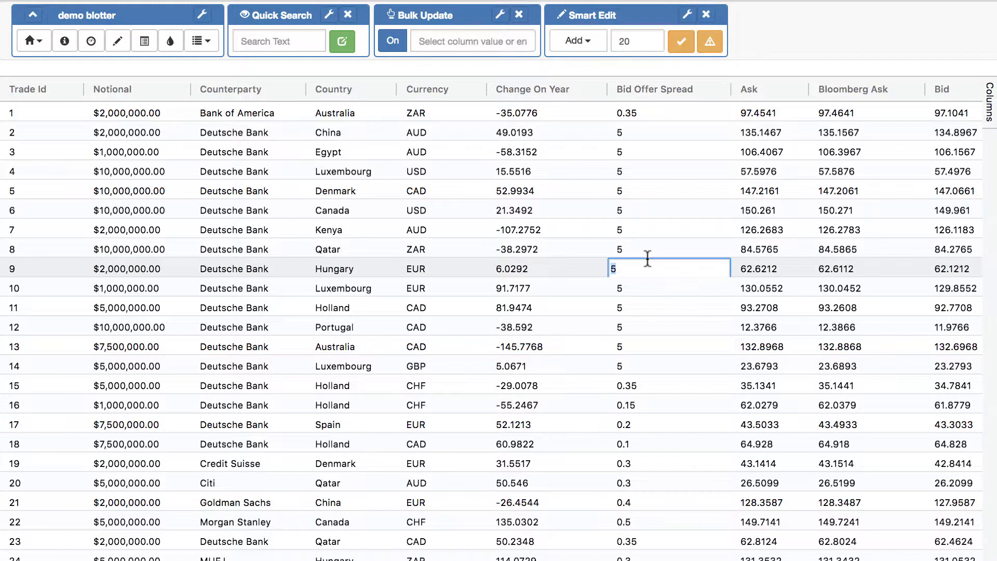
text(19)
key(Return)
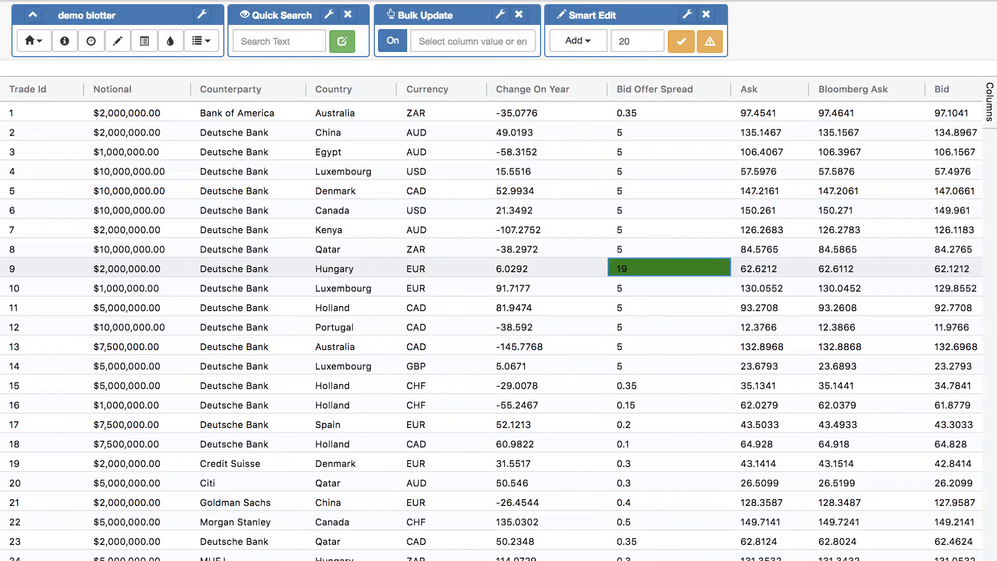
Set row 11's Bid Offer Spread to 21, bypassing the validation with comment 'im allowed'
double_click(656, 301)
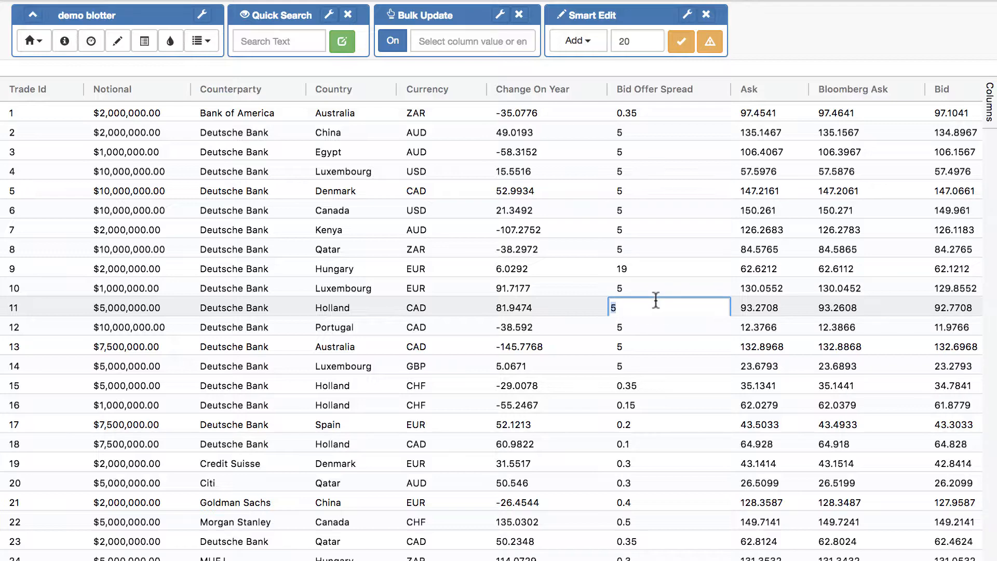
text(21)
key(Return)
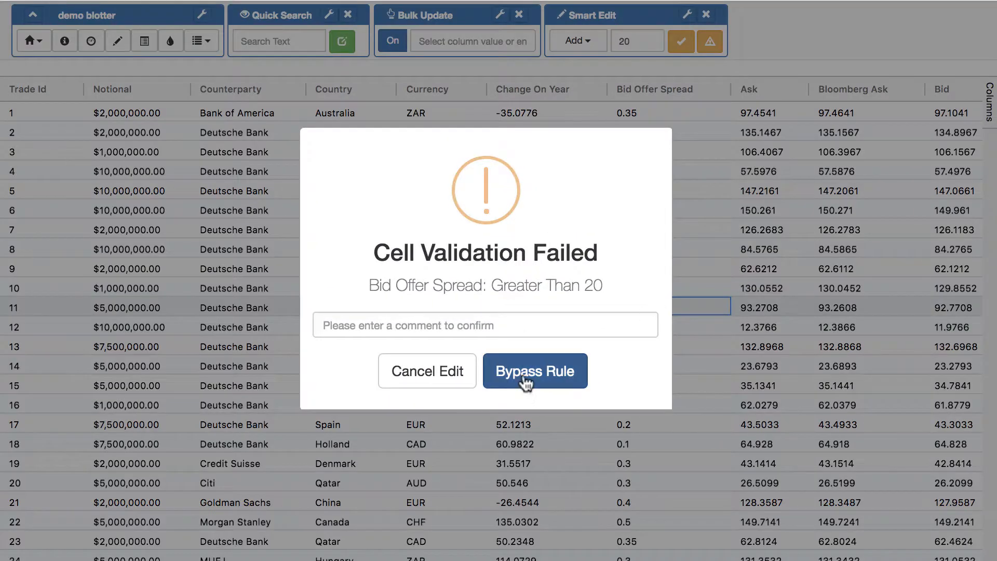
click(572, 329)
text(i)
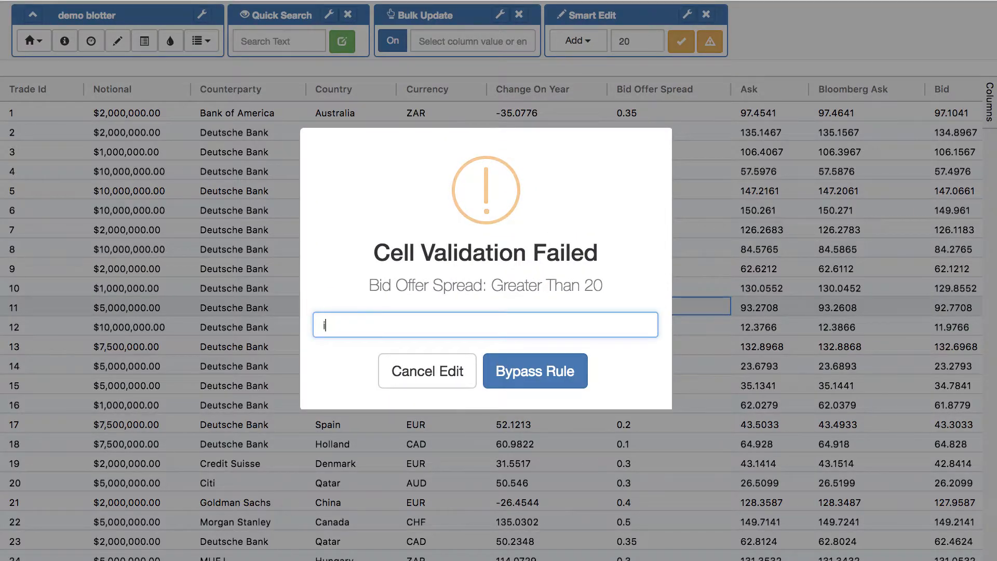
text(m allowed)
click(517, 371)
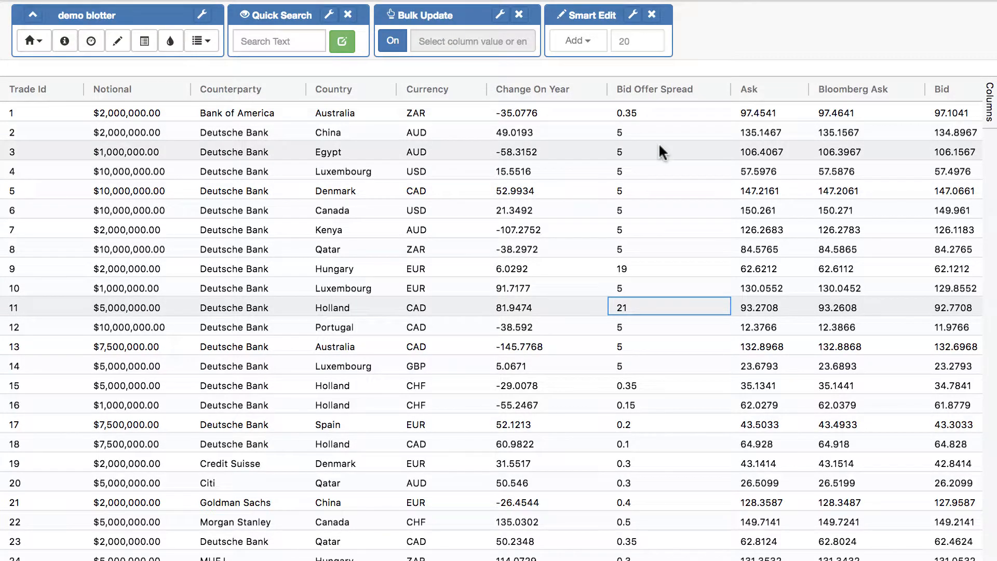
Preview the Smart Edit result for Bid Offer Spread cells in rows 2–11
drag(658, 134, 651, 402)
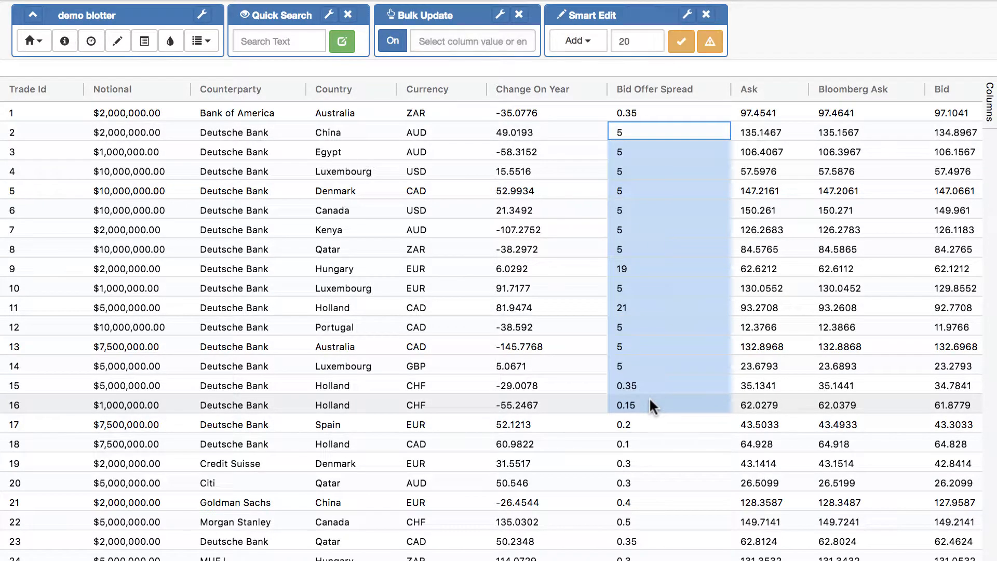
click(710, 45)
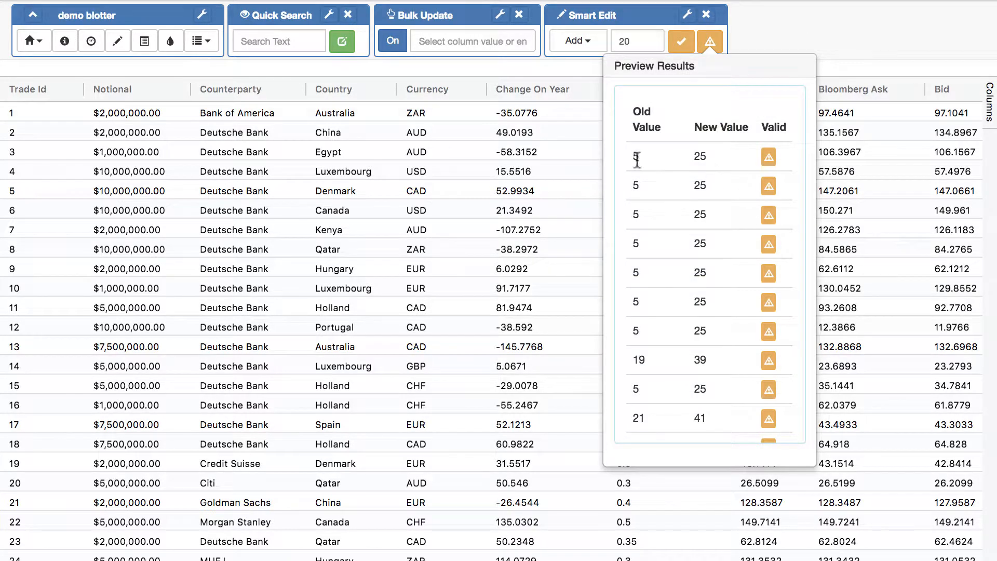
scroll(709, 154, down, 2)
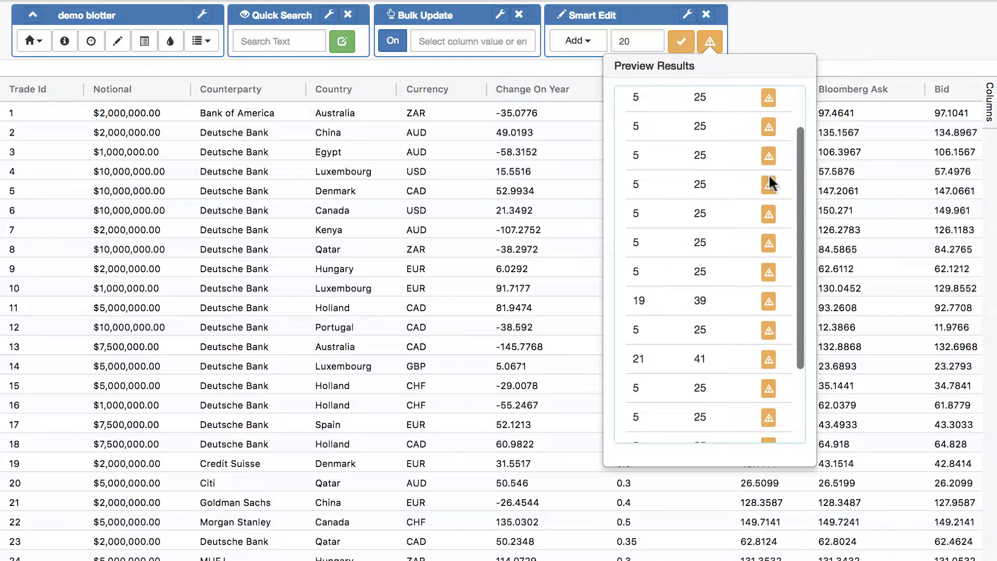
mouse_move(770, 185)
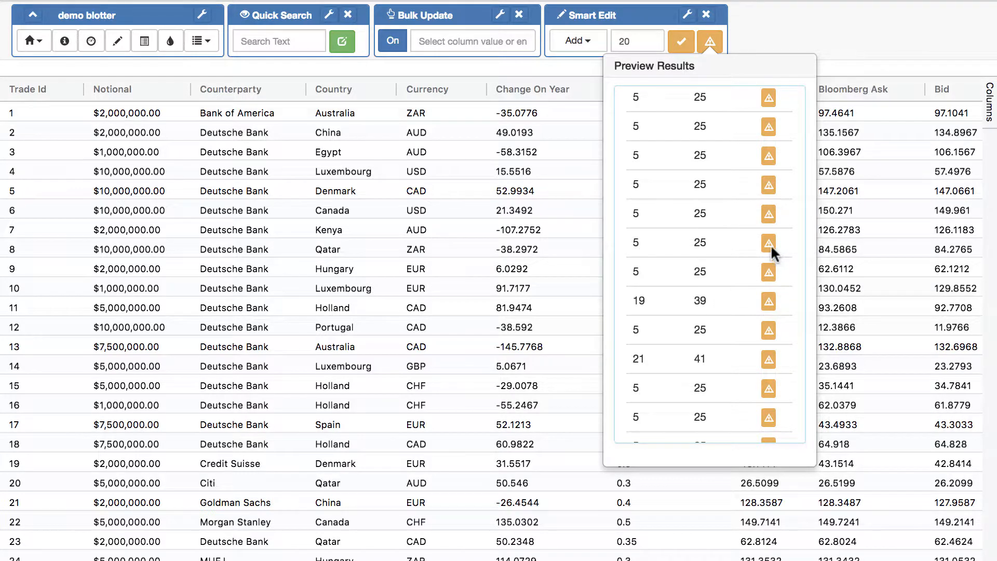
mouse_move(767, 243)
click(539, 201)
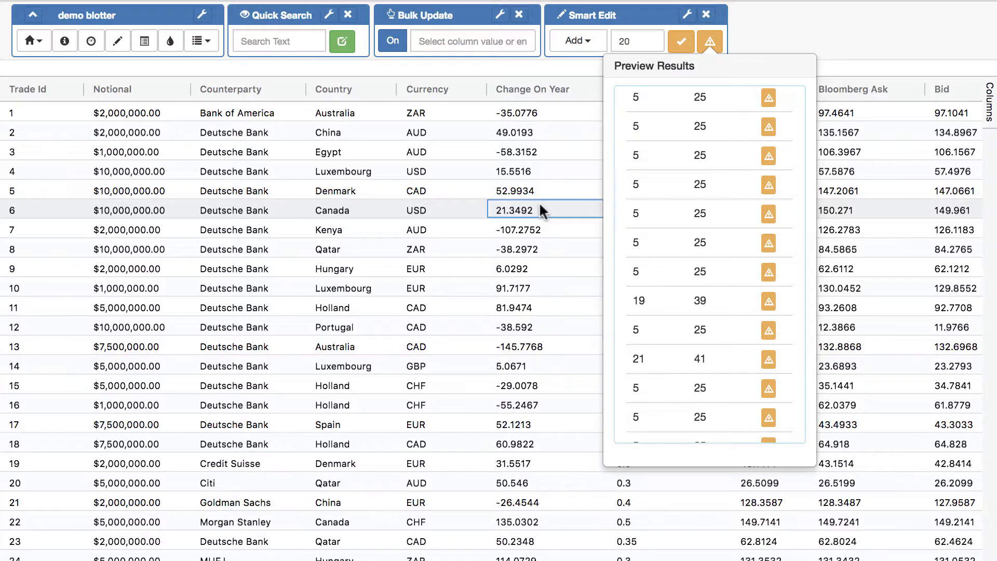
Change the Smart Edit amount from 20 to 10 and preview it on rows 2–15
drag(630, 42, 615, 43)
text(10)
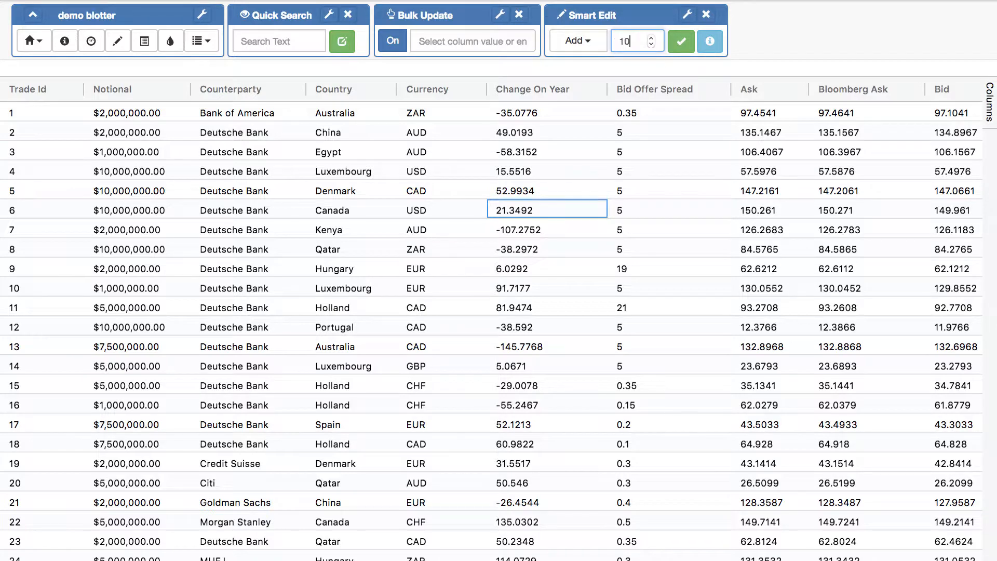
drag(657, 133, 666, 376)
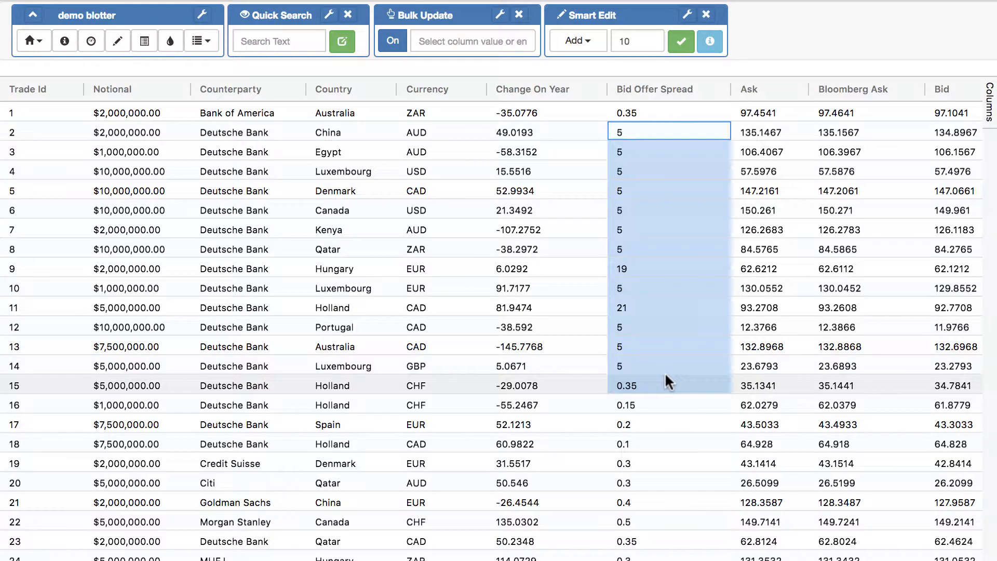
click(709, 43)
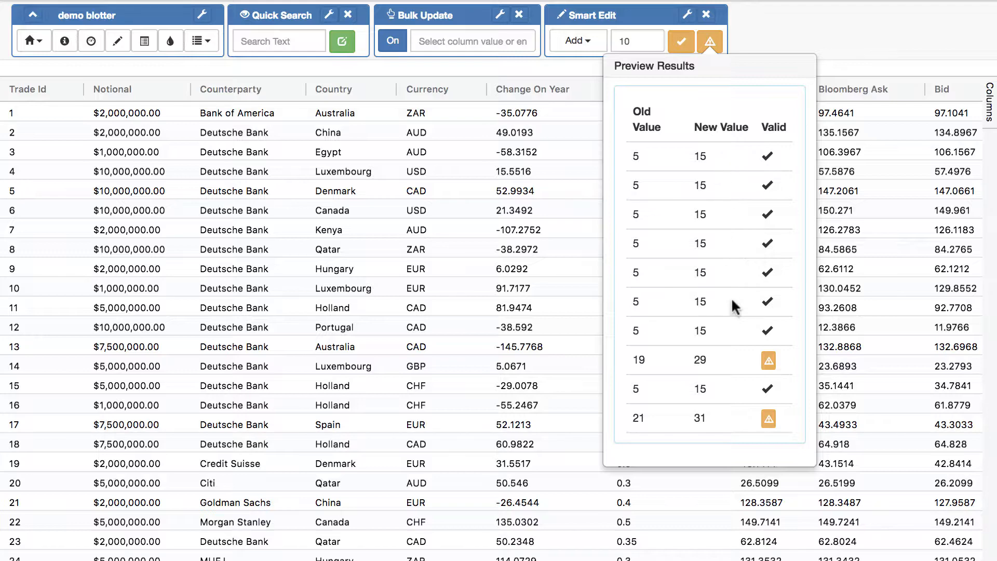
scroll(735, 307, down, 5)
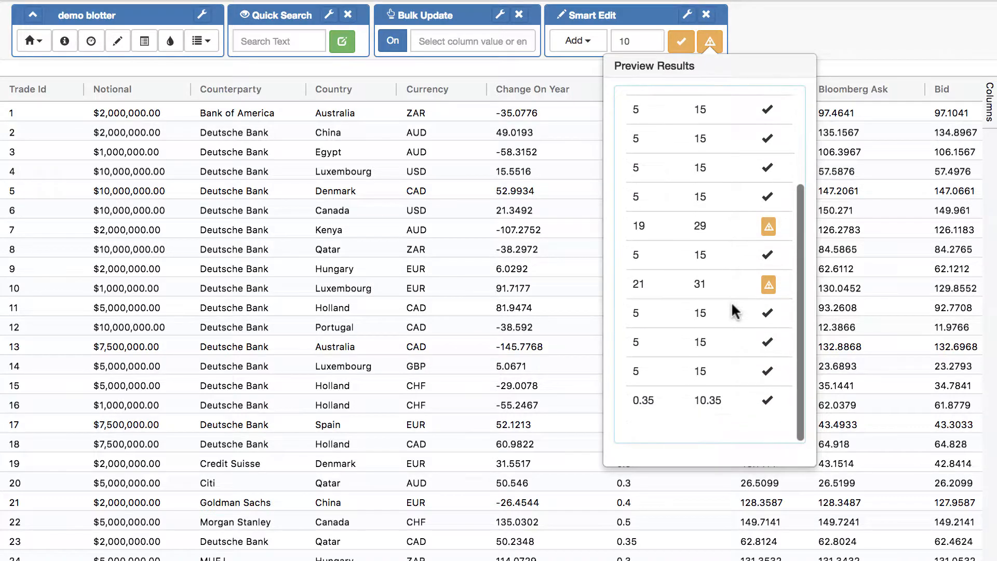
mouse_move(767, 289)
click(508, 328)
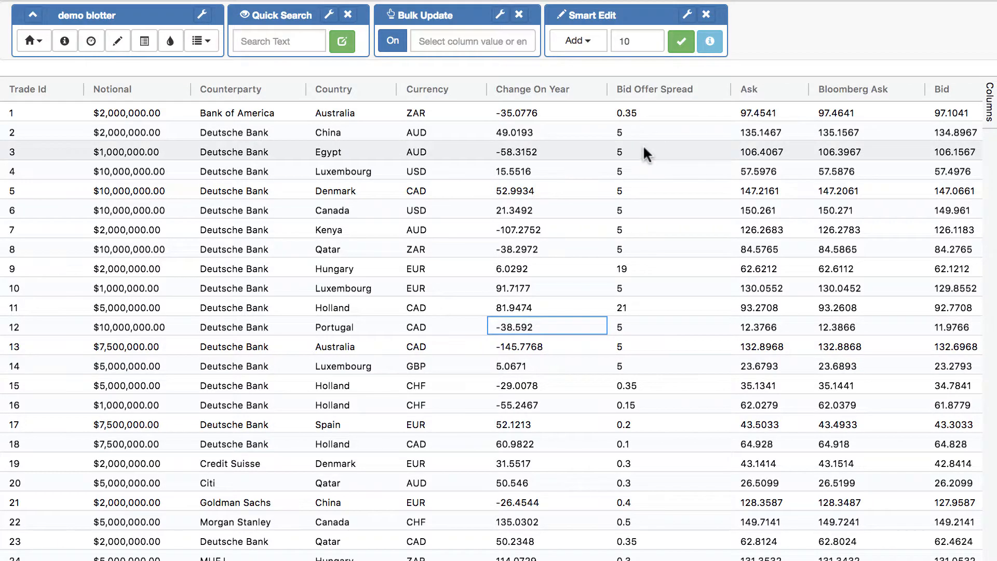
Add 10 to the rows 2–16 spreads, bypassing the warning with comment 'reason here'
drag(655, 130, 642, 402)
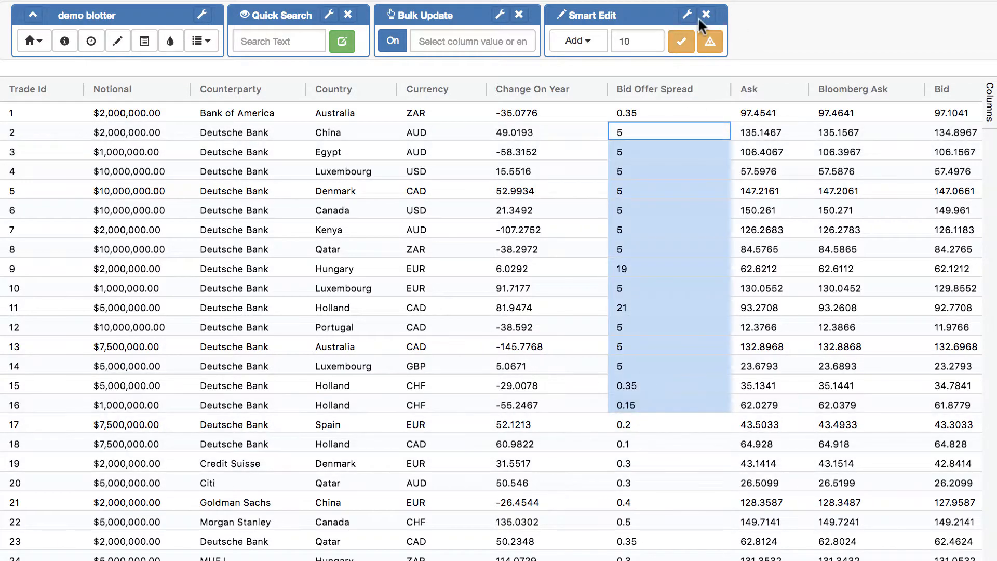
click(682, 44)
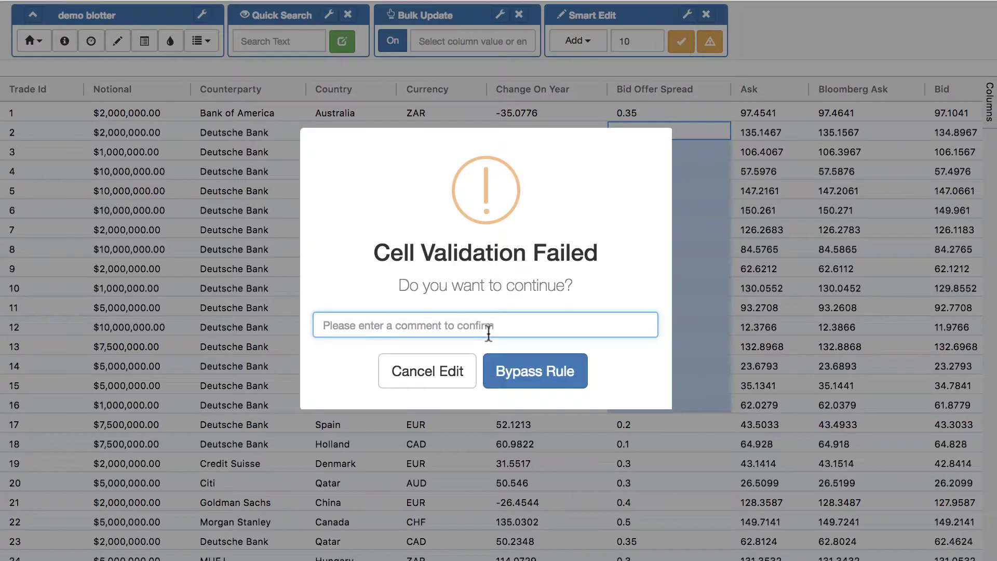
text(reason here)
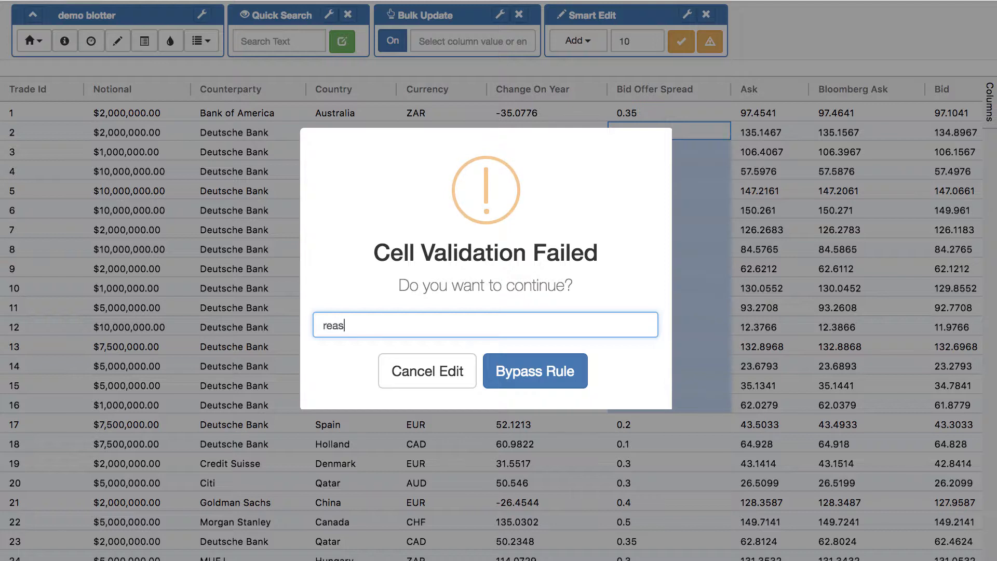
click(528, 384)
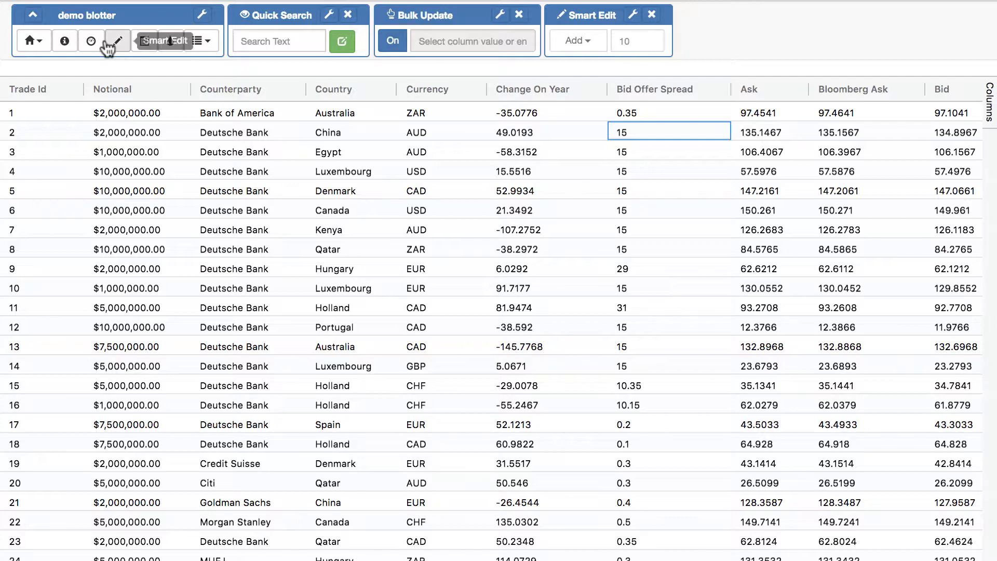
click(35, 43)
Change the Bid Offer Spread greater-than-20 validation rule's action to Stop Edit
click(78, 190)
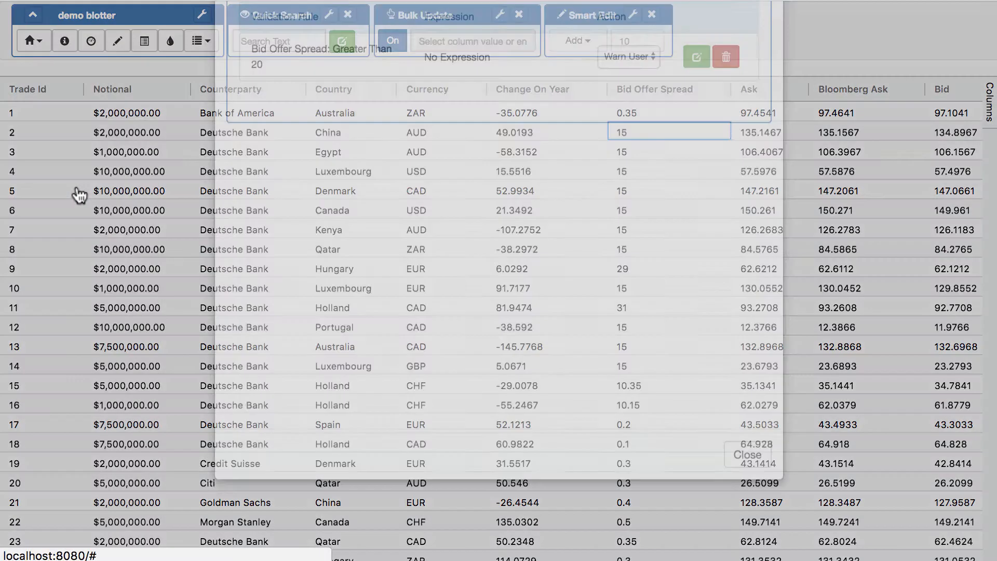
click(634, 141)
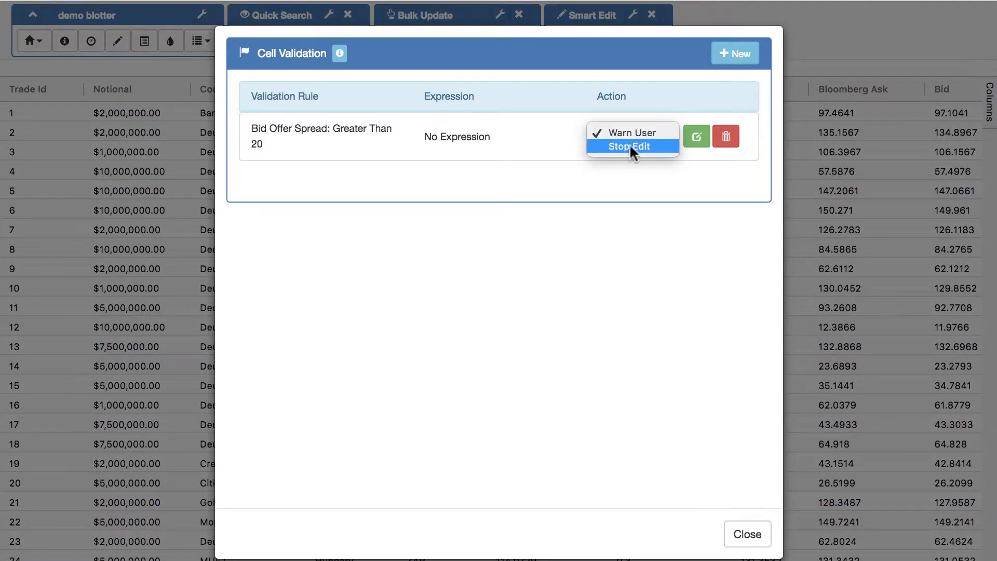
click(630, 146)
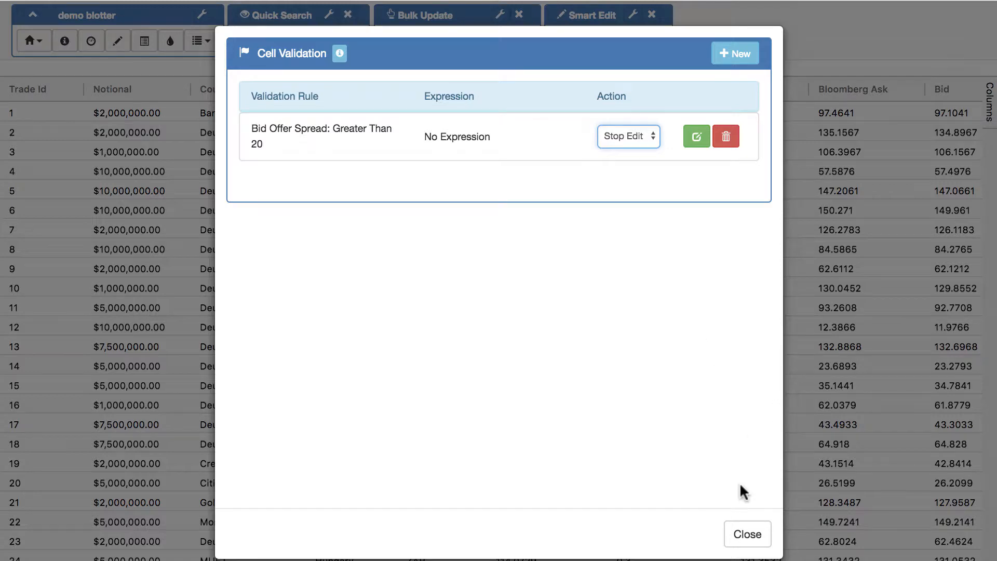
click(746, 533)
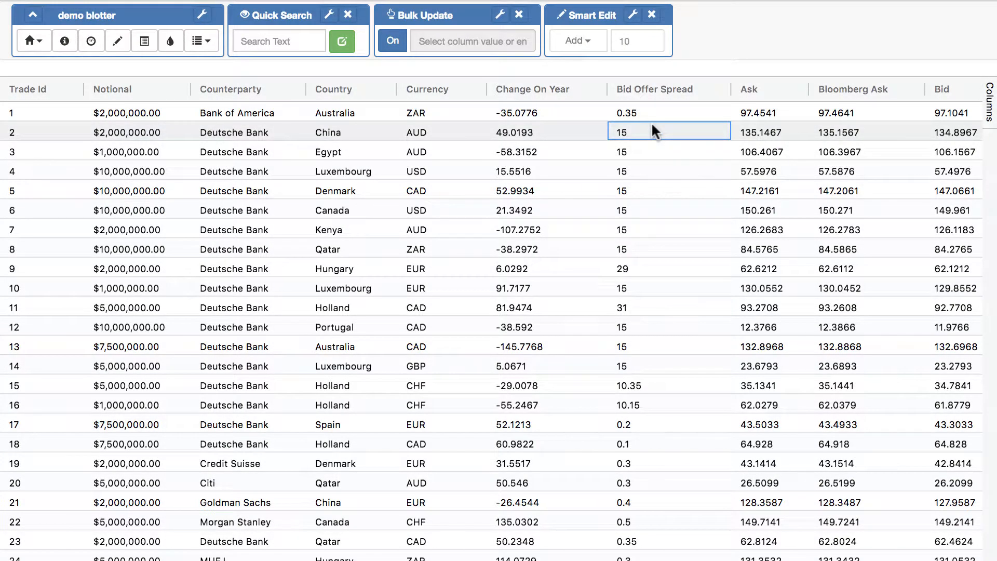
Preview adding 10 to the rows 2–14 spreads, now flagged invalid by the rule
drag(652, 128, 662, 364)
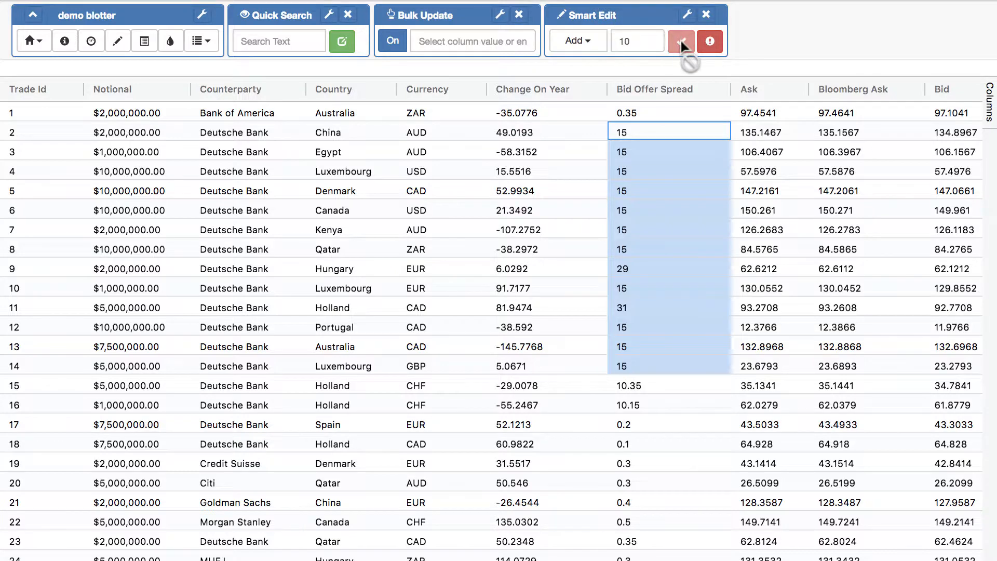
click(711, 50)
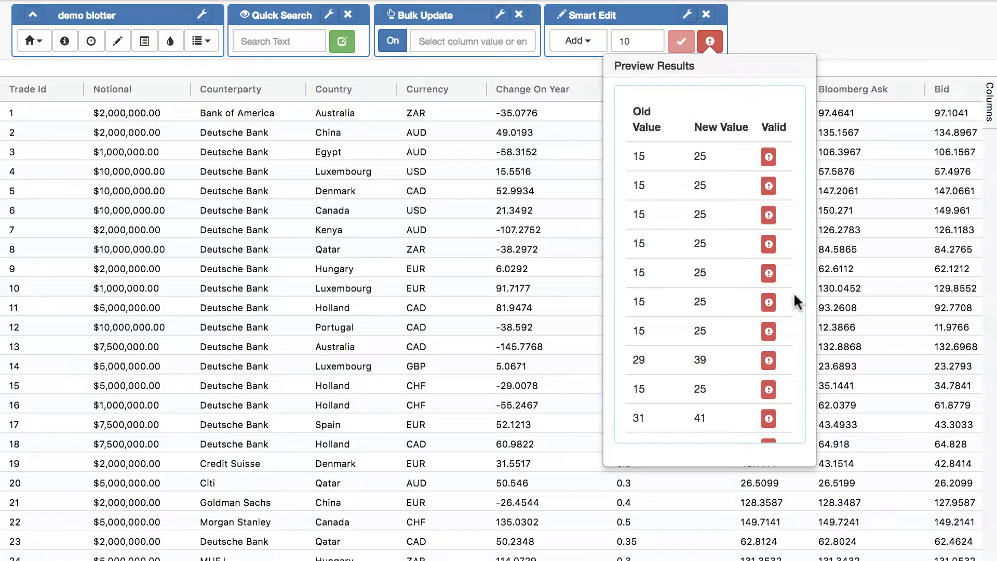
scroll(788, 327, down, 1)
scroll(788, 327, down, 2)
scroll(788, 327, up, 2)
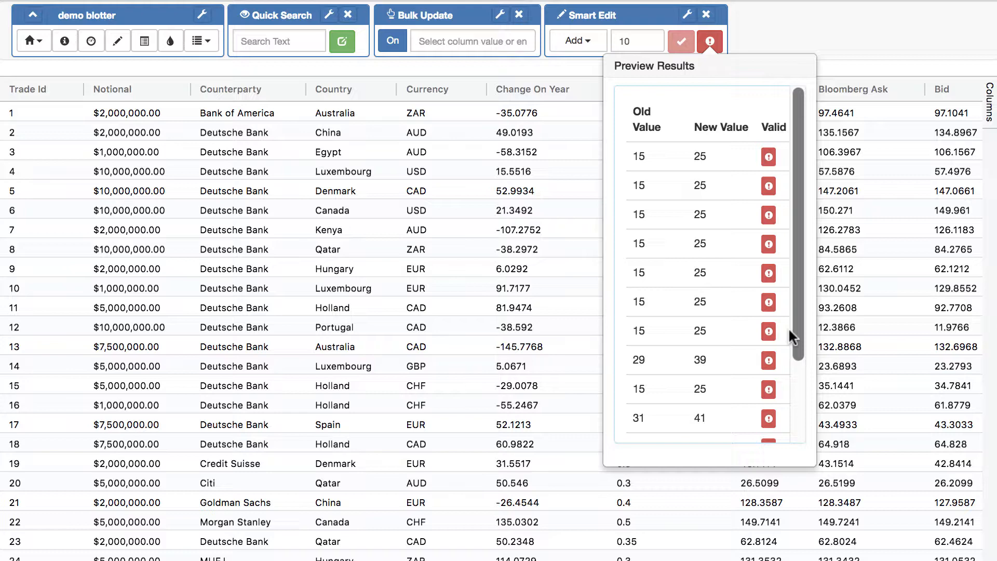
click(505, 379)
drag(649, 133, 652, 365)
click(433, 41)
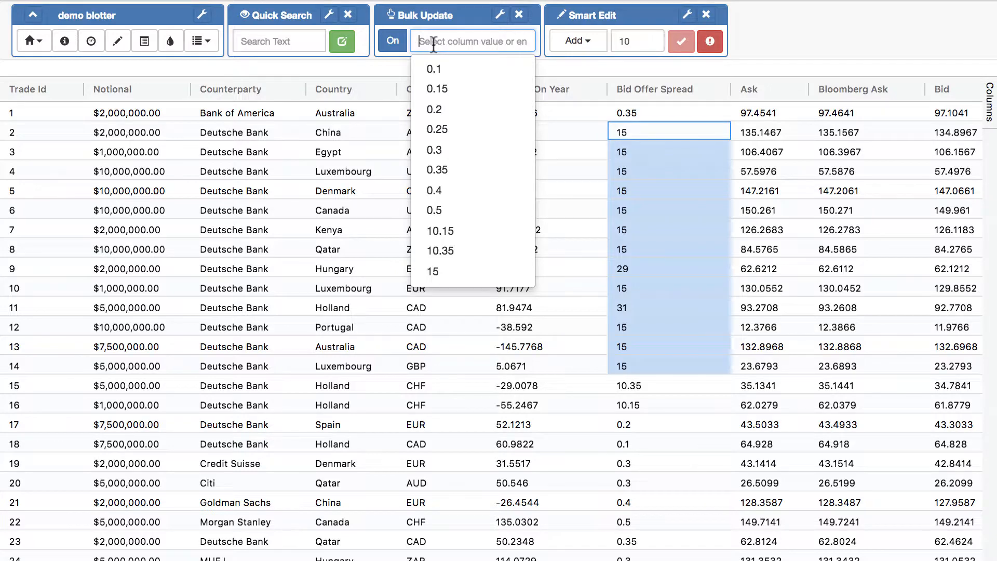
Preview a Bulk Update to 30 on the selected spreads, see it rejected, and cancel
text(30)
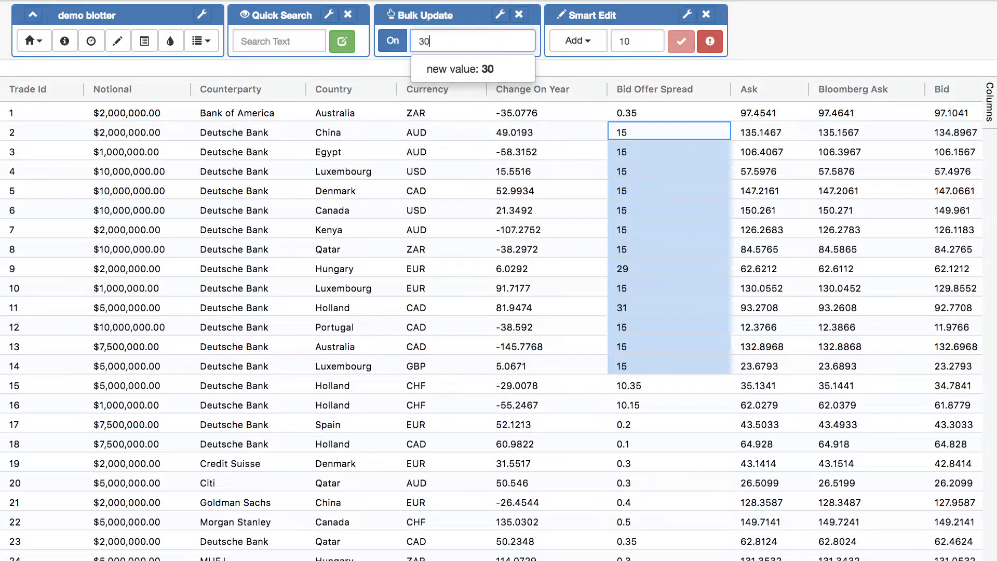
click(466, 70)
click(597, 42)
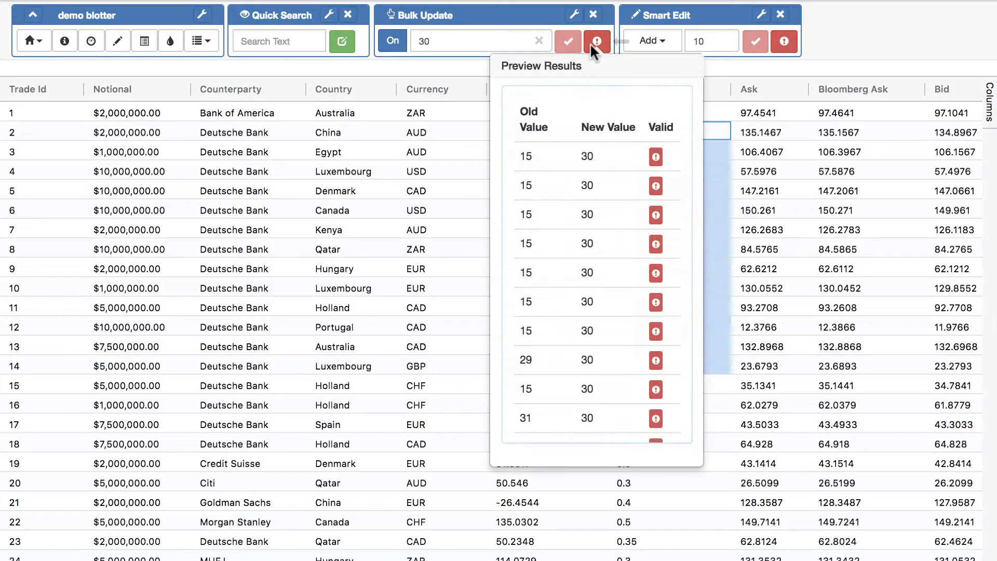
scroll(615, 295, down, 1)
scroll(615, 295, down, 3)
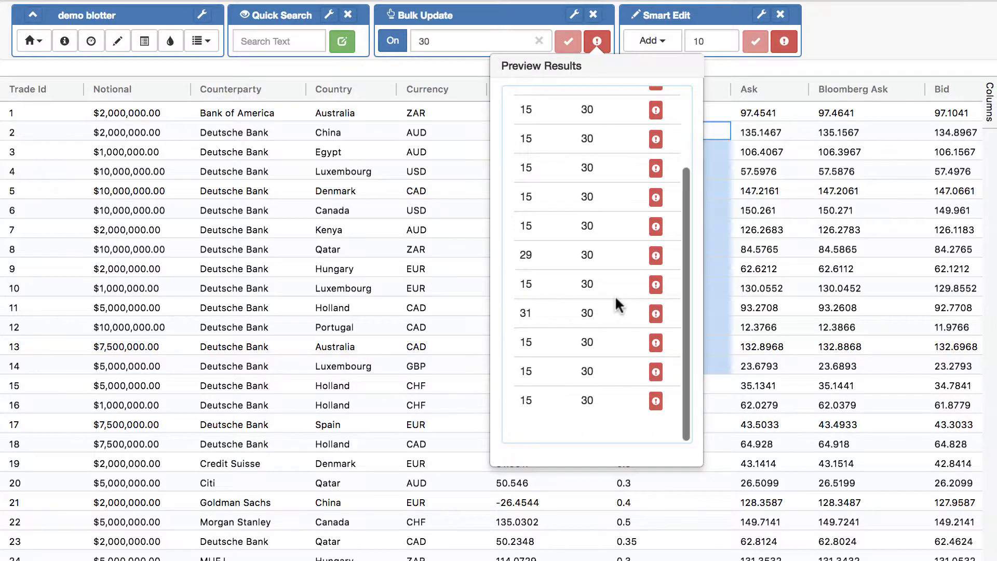
click(371, 305)
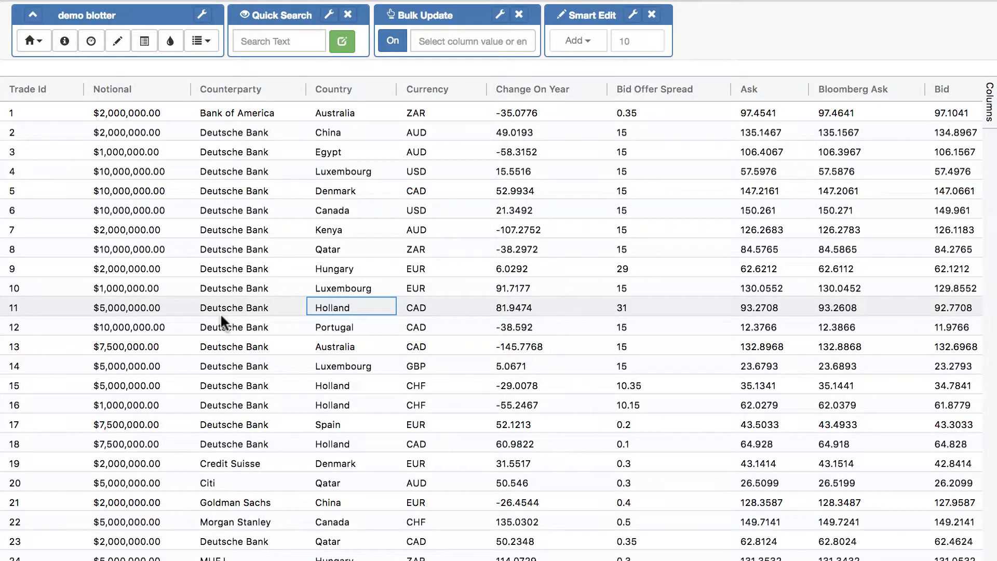